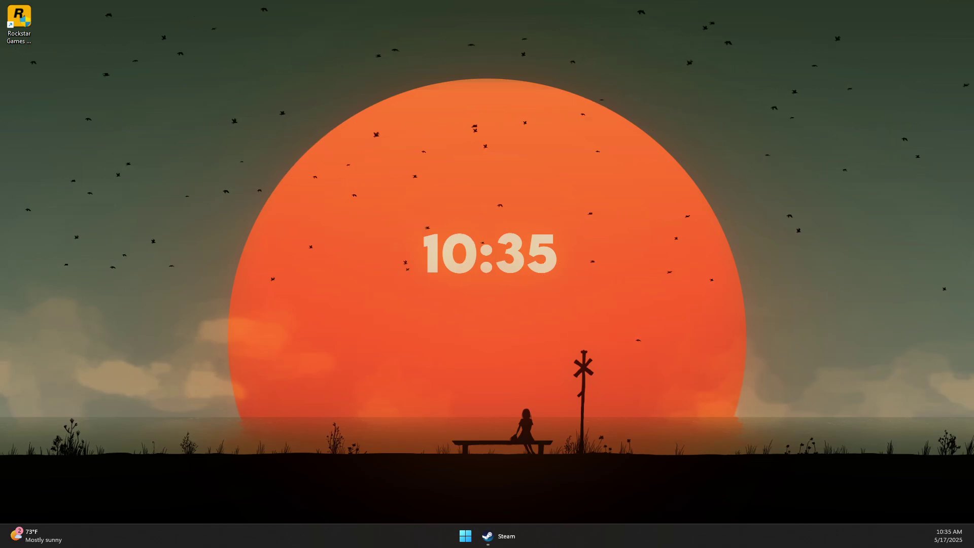
# Step: Launch Steam from the taskbar and open its Steam menu
pyautogui.click(497, 536)
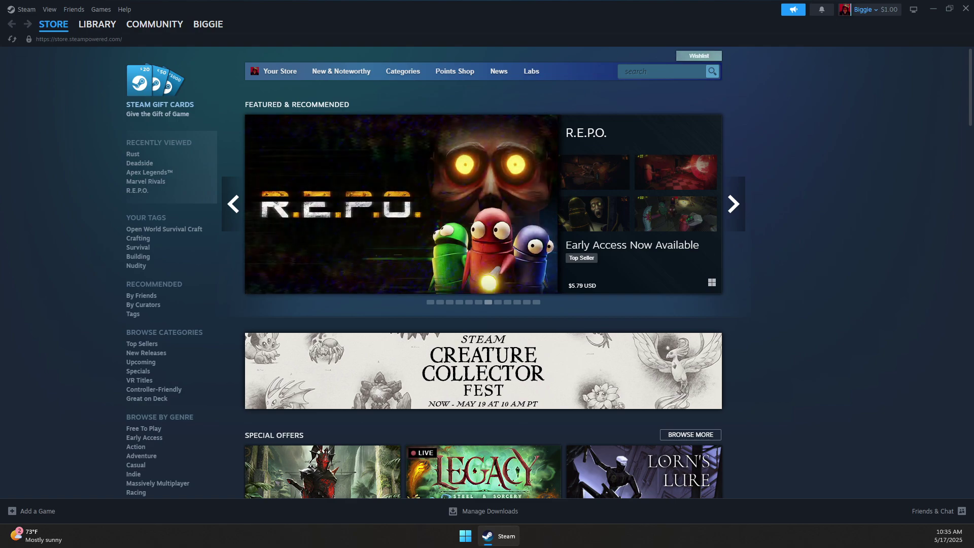
pyautogui.click(26, 11)
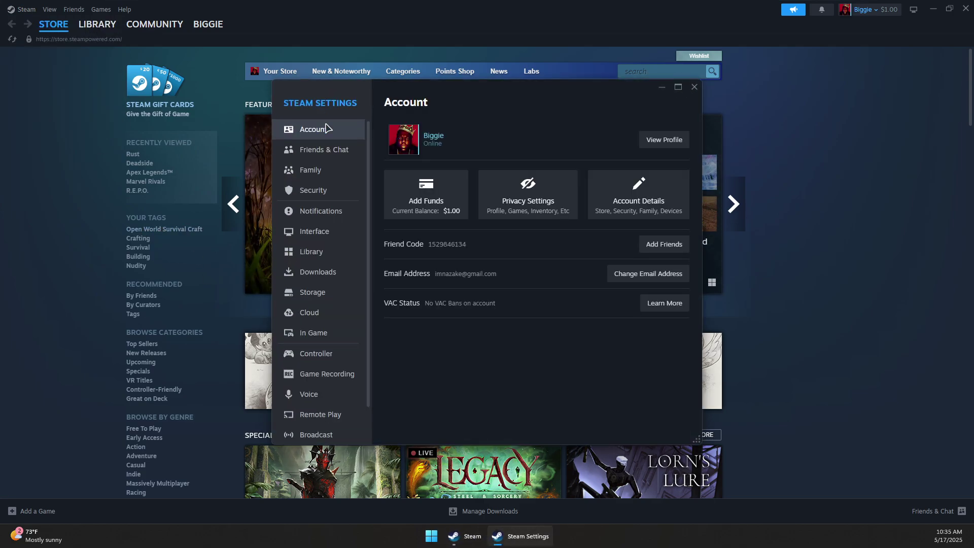
# Step: Clear Steam's download cache from Downloads settings, confirm the restart, then minimize Steam
pyautogui.click(293, 276)
pyautogui.scroll(-3, 550, 207)
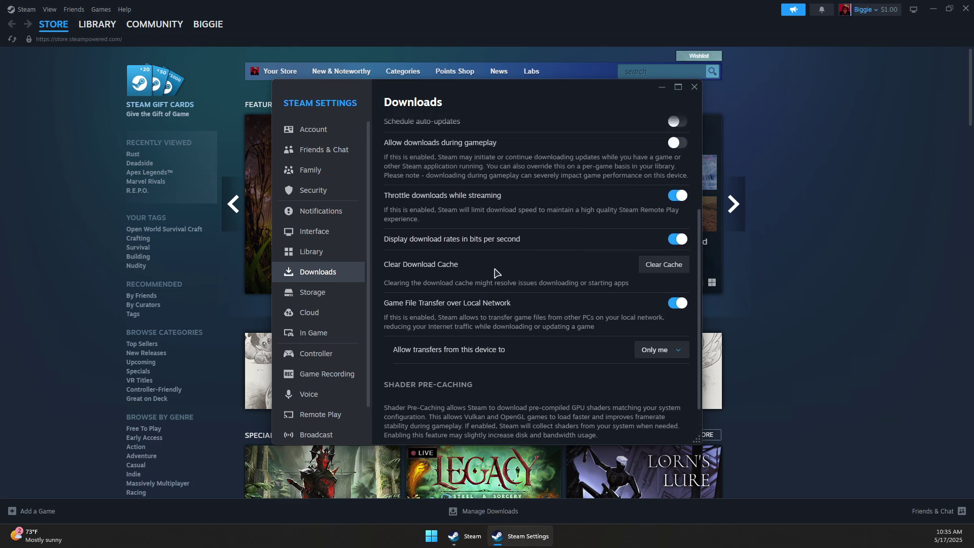
pyautogui.click(664, 265)
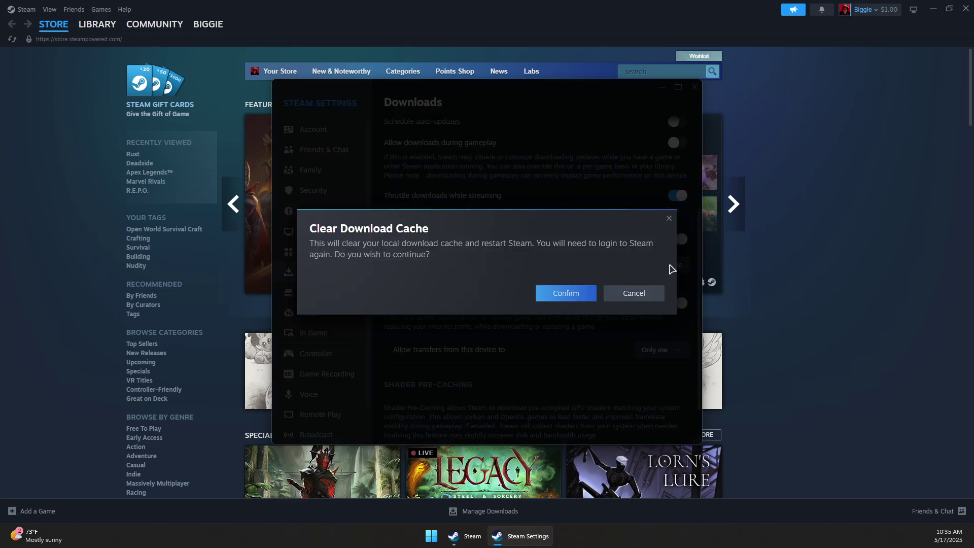
pyautogui.click(569, 293)
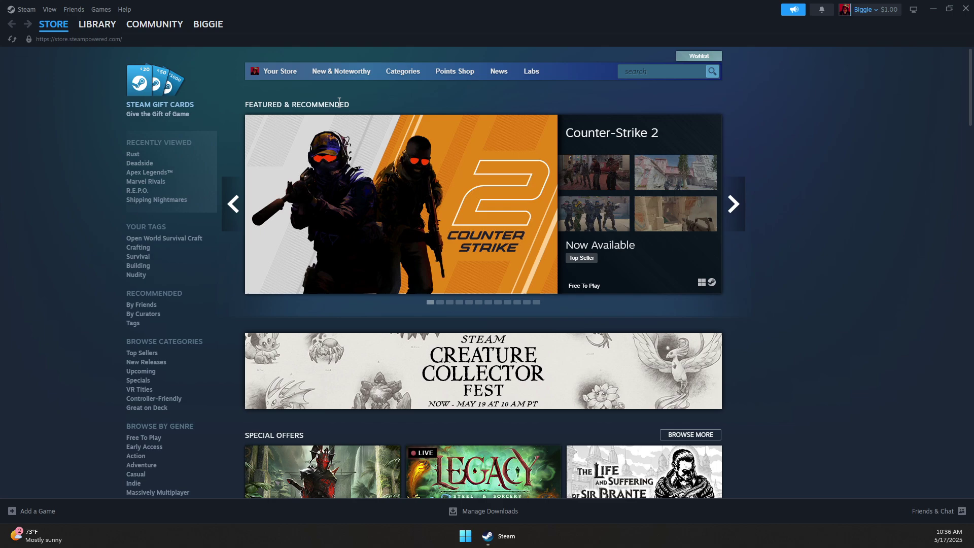
pyautogui.click(932, 10)
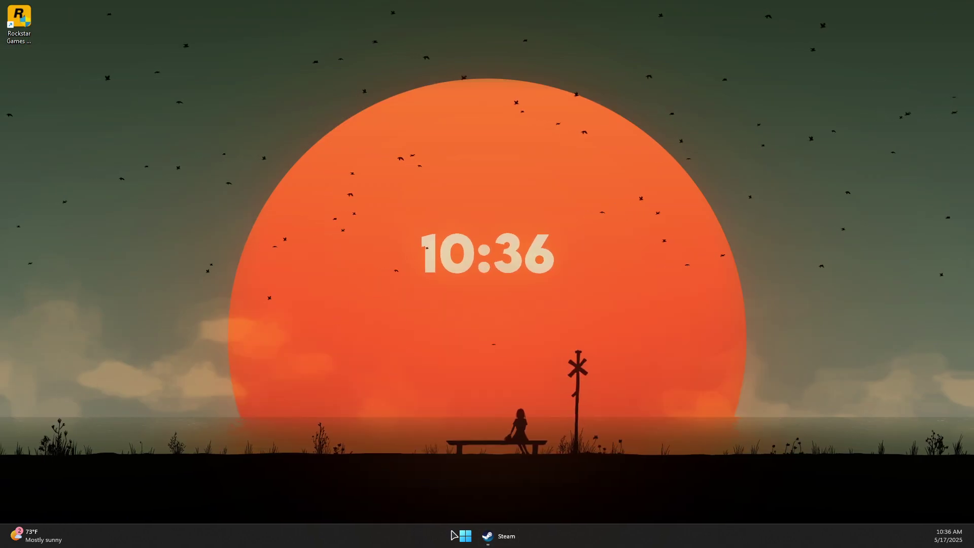
# Step: Search Windows Settings for 'windows fire' and go to Firewall & network protection
pyautogui.rightClick(464, 538)
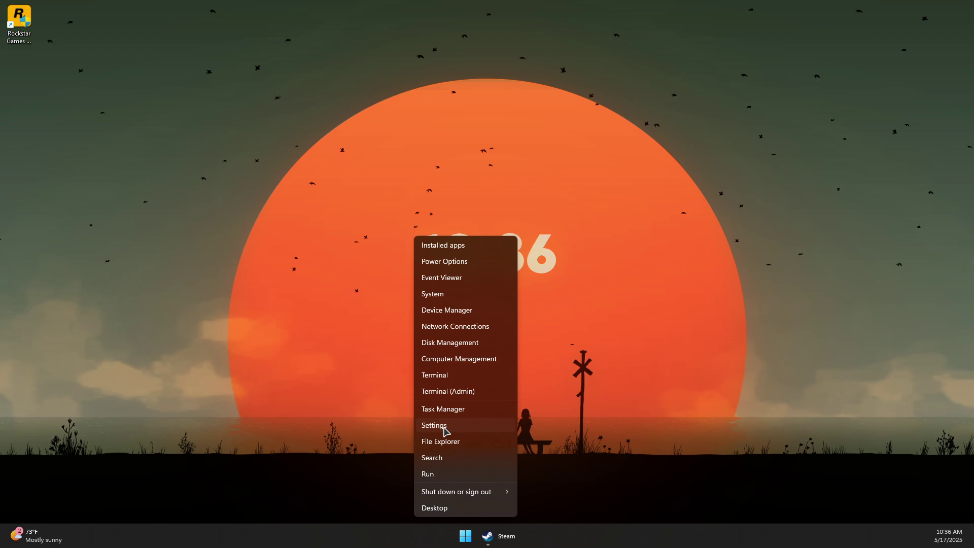
pyautogui.click(444, 429)
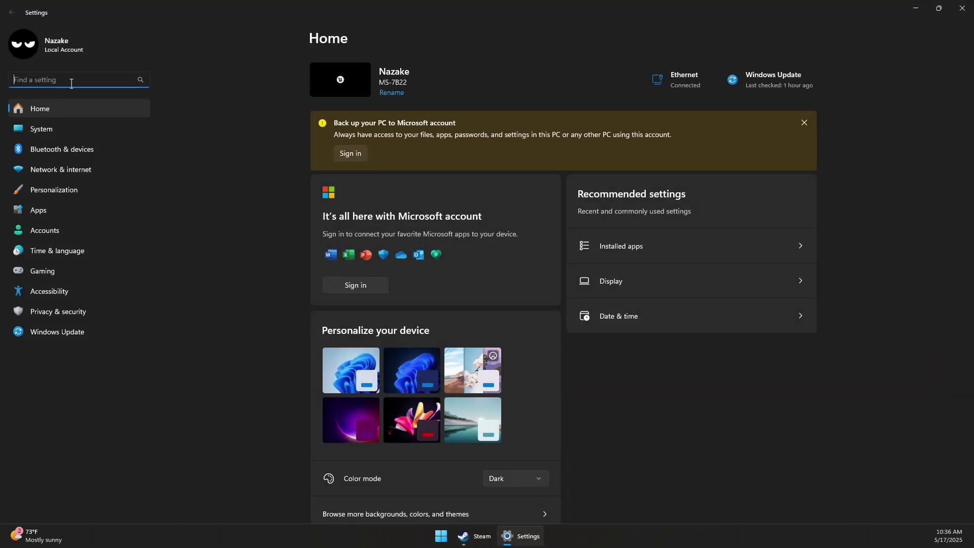
pyautogui.click(71, 79)
pyautogui.write('windows ')
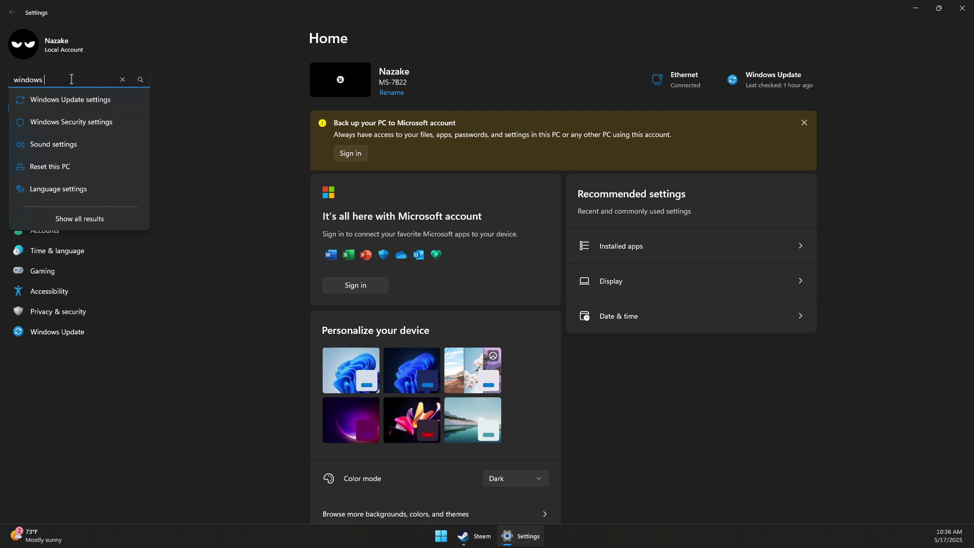
pyautogui.write('fire')
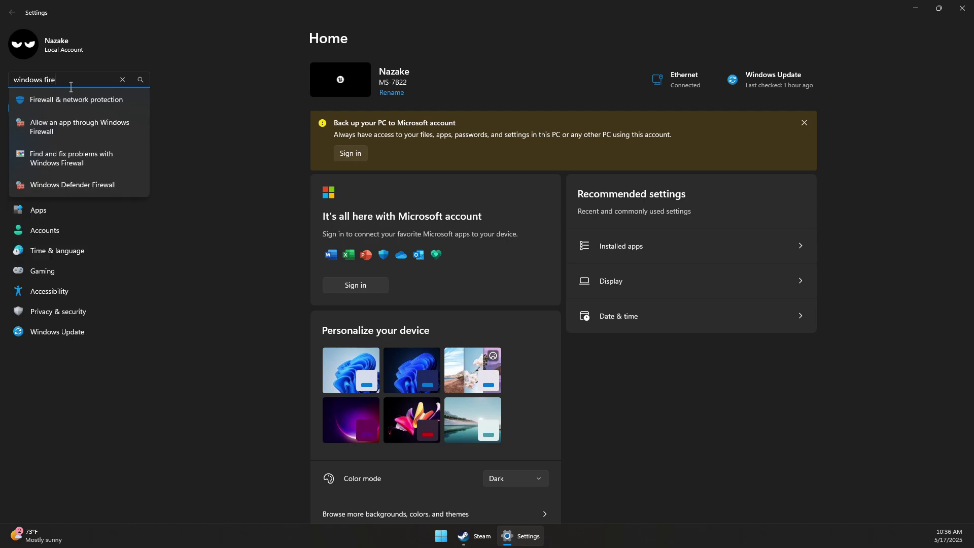
pyautogui.click(78, 104)
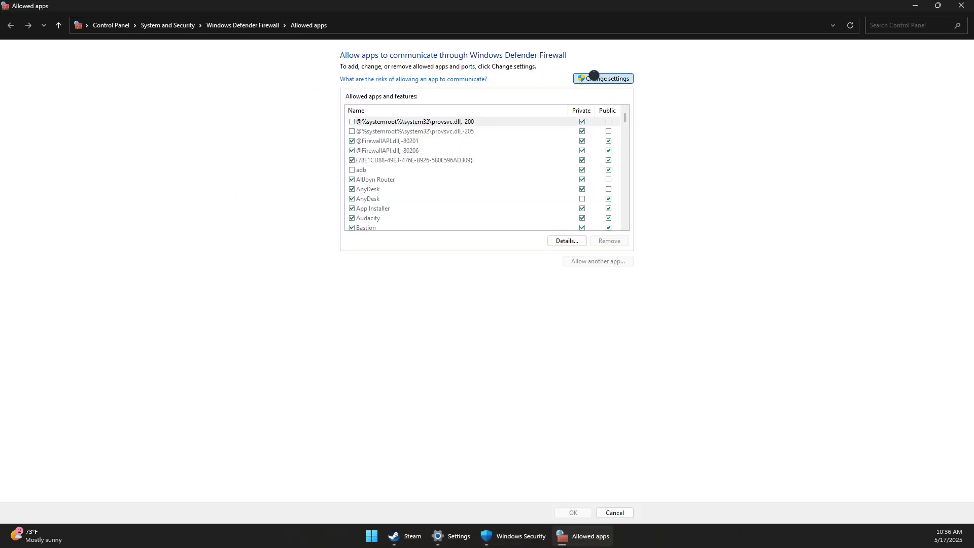
# Step: Select both Steam entries in the allowed apps list and tick their Public boxes
pyautogui.press('s')
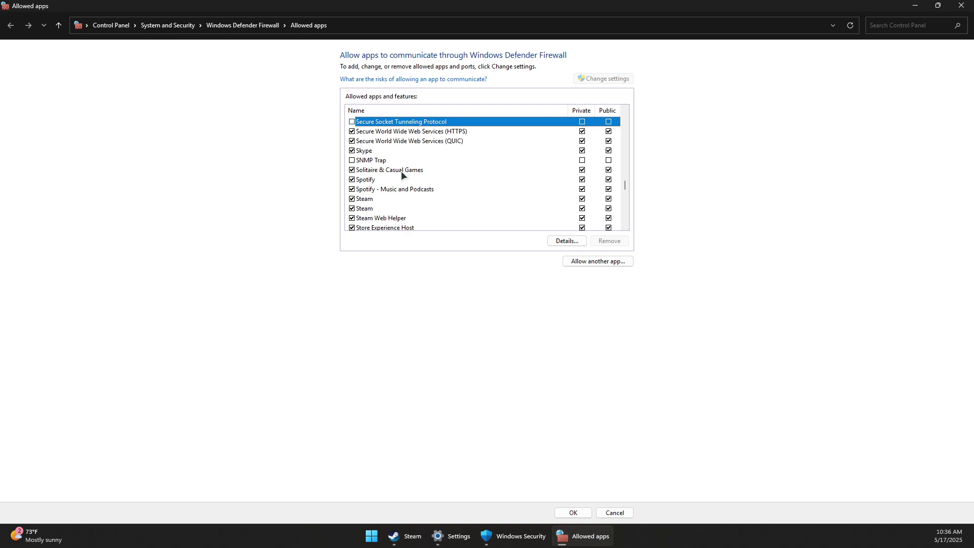
pyautogui.press('Down')
pyautogui.press('Down')
pyautogui.press('Down')
pyautogui.click(370, 200)
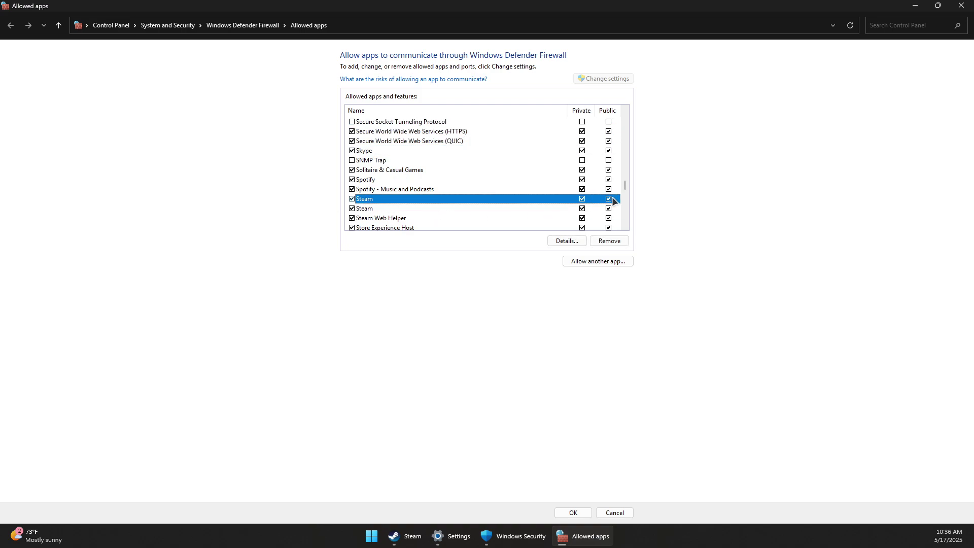
pyautogui.click(552, 208)
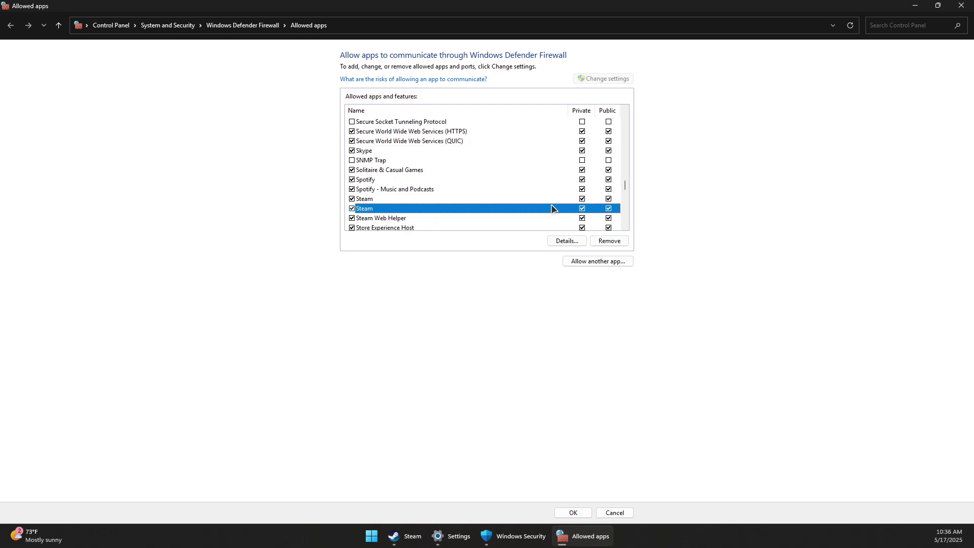
pyautogui.click(595, 201)
pyautogui.click(595, 209)
# Step: Open the Add an app dialog and browse to Local Disk (C:)
pyautogui.click(592, 264)
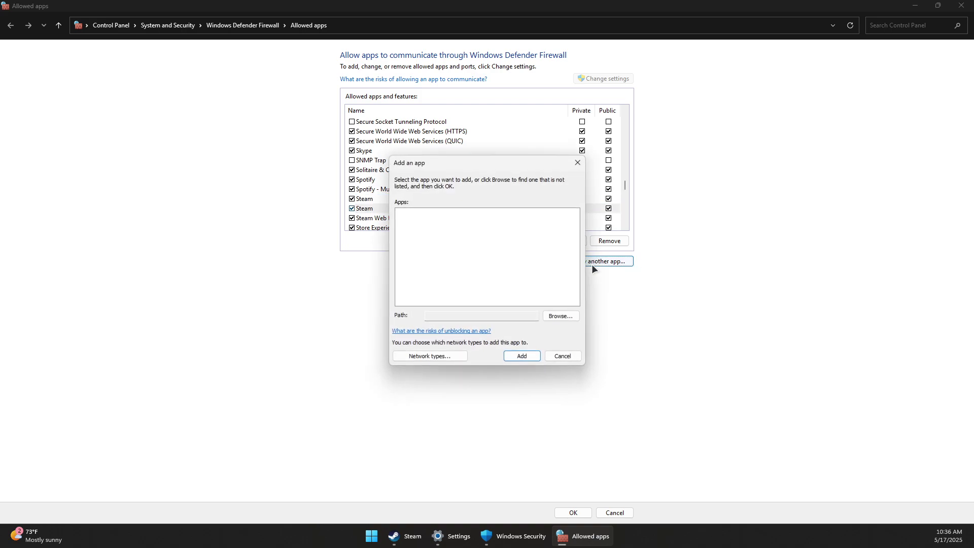
pyautogui.moveTo(488, 165); pyautogui.dragTo(386, 165)
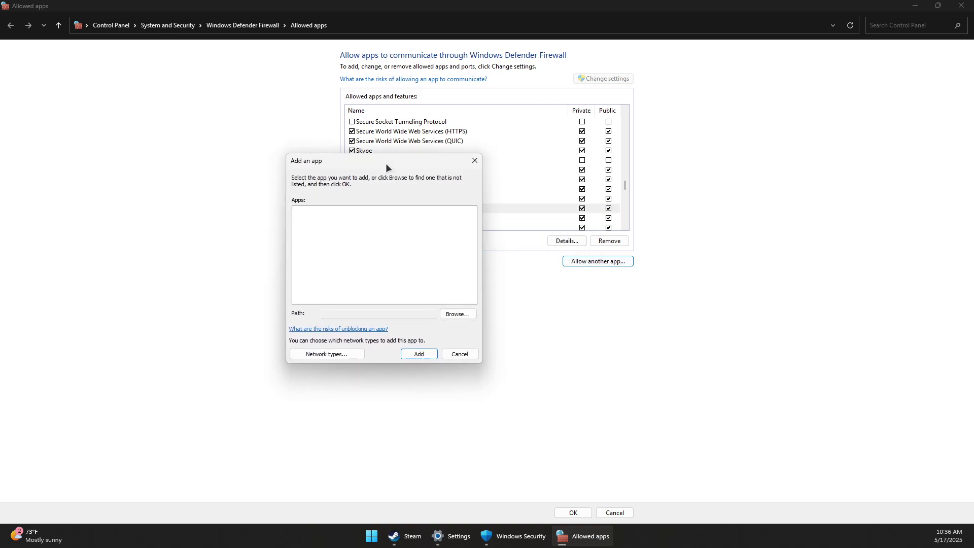
pyautogui.click(447, 315)
pyautogui.scroll(-2, 373, 312)
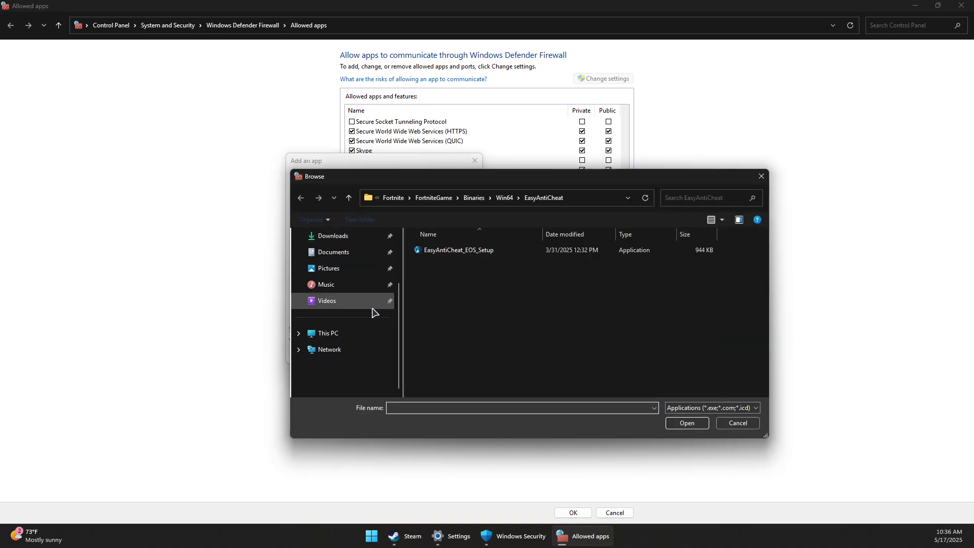
pyautogui.click(328, 333)
pyautogui.doubleClick(500, 291)
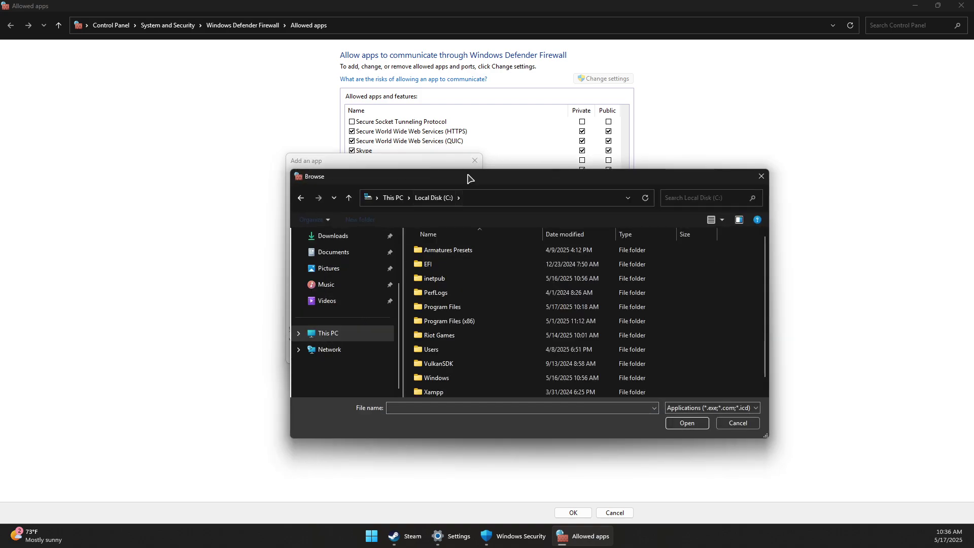
pyautogui.moveTo(428, 172); pyautogui.dragTo(514, 144)
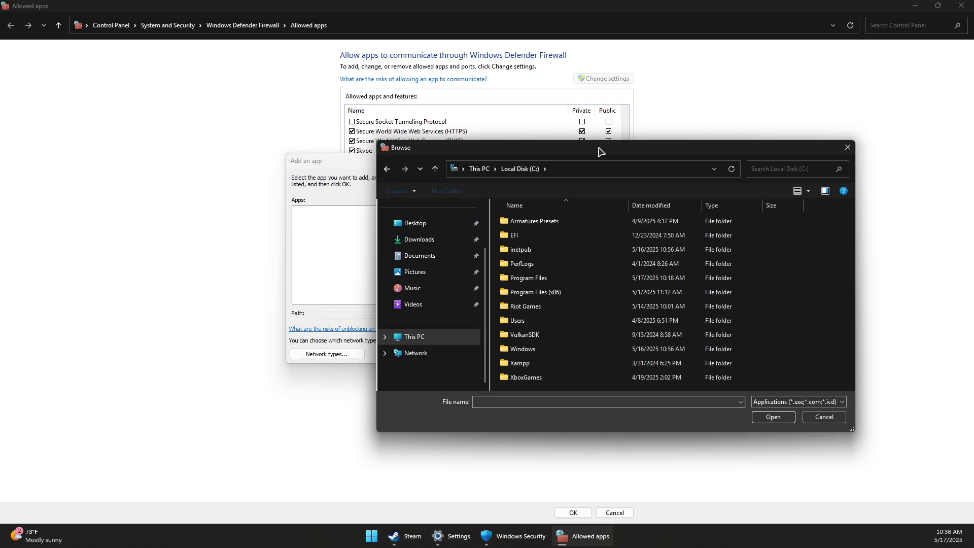
# Step: Pick C:\Program Files (x86)\Steam\steam.exe and add it to the allowed apps
pyautogui.doubleClick(537, 293)
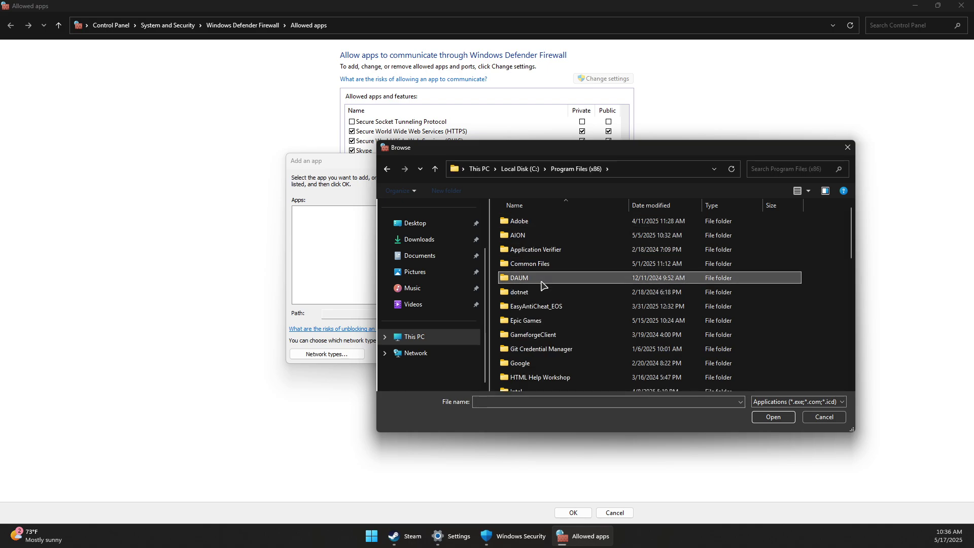
pyautogui.scroll(-5, 540, 289)
pyautogui.click(527, 260)
pyautogui.doubleClick(528, 260)
pyautogui.scroll(-5, 558, 269)
pyautogui.click(569, 301)
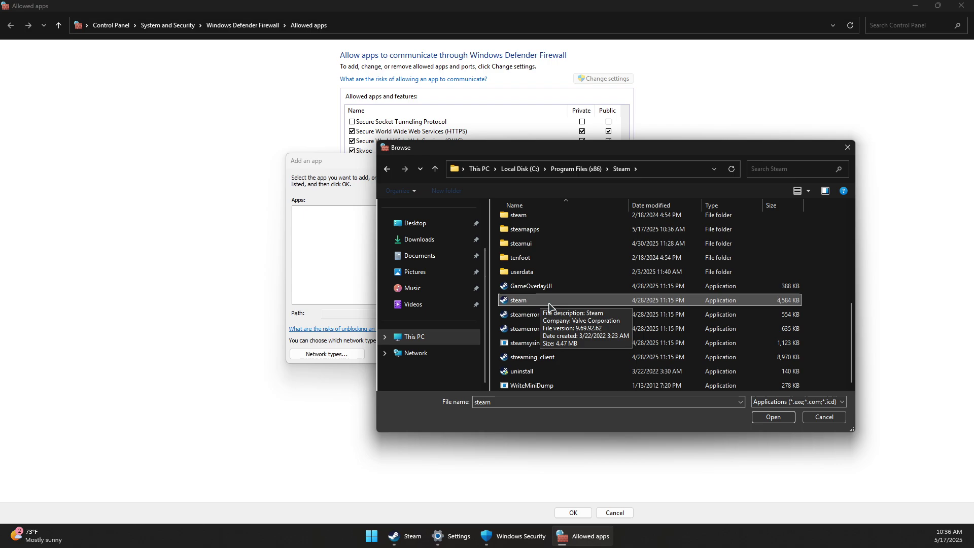
pyautogui.click(774, 418)
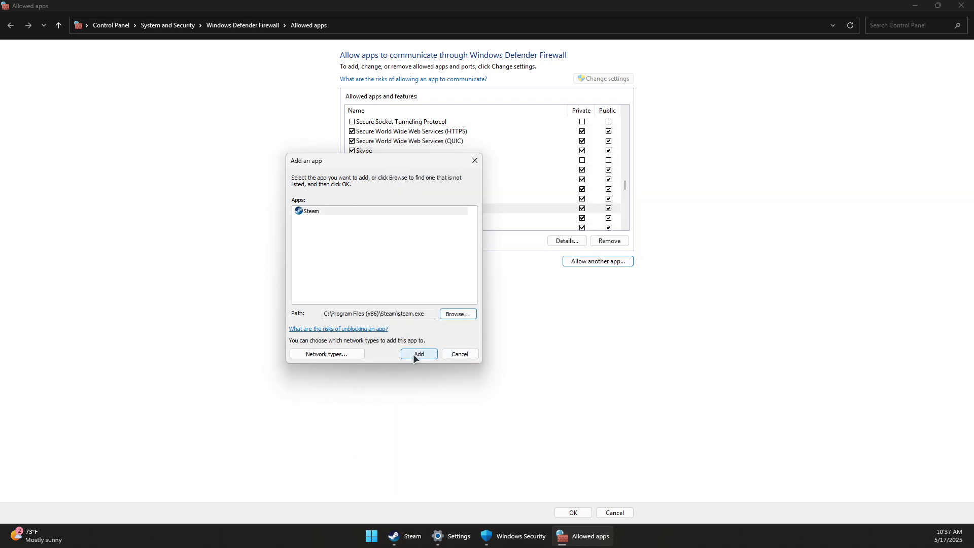
pyautogui.click(421, 353)
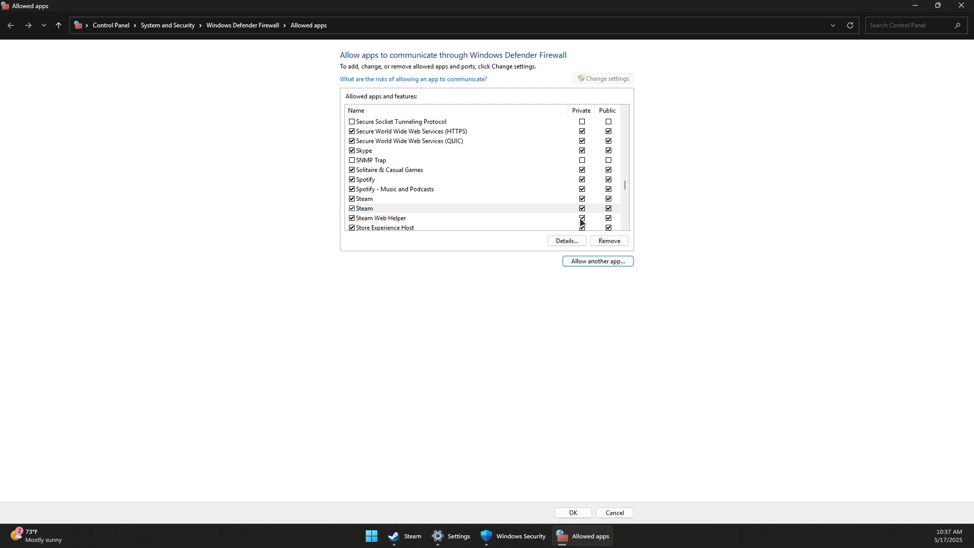
# Step: Save the firewall changes, then open Defender's Exclusions list under Virus & threat protection settings
pyautogui.click(571, 512)
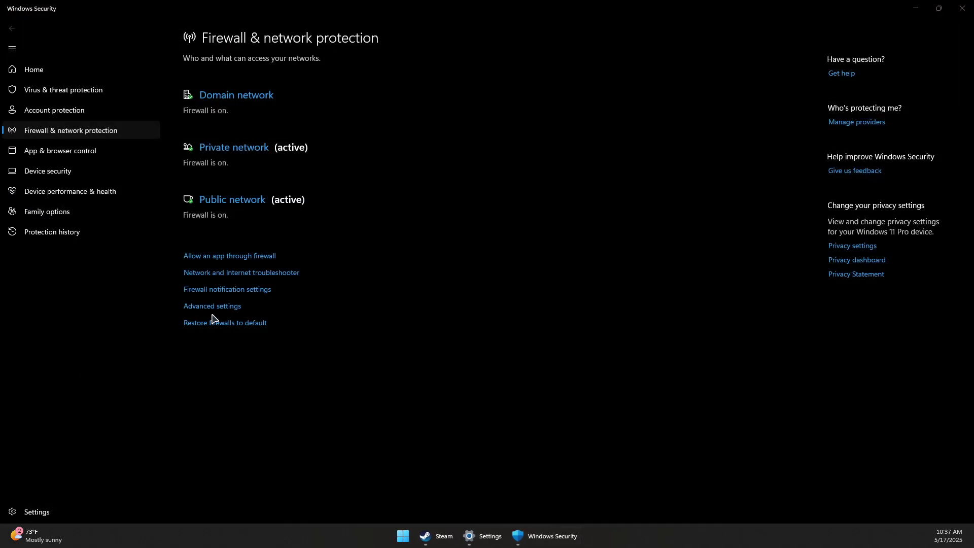
pyautogui.click(44, 91)
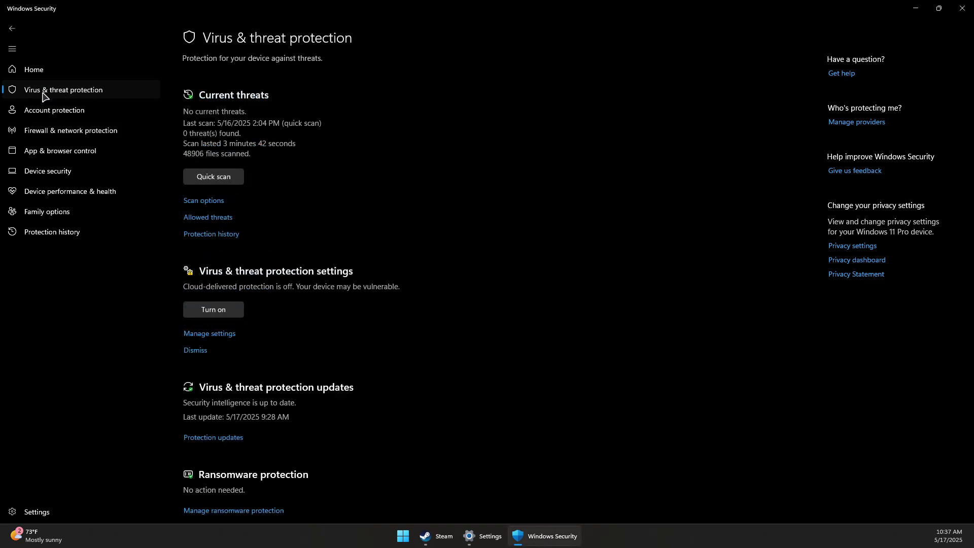
pyautogui.scroll(-1, 254, 155)
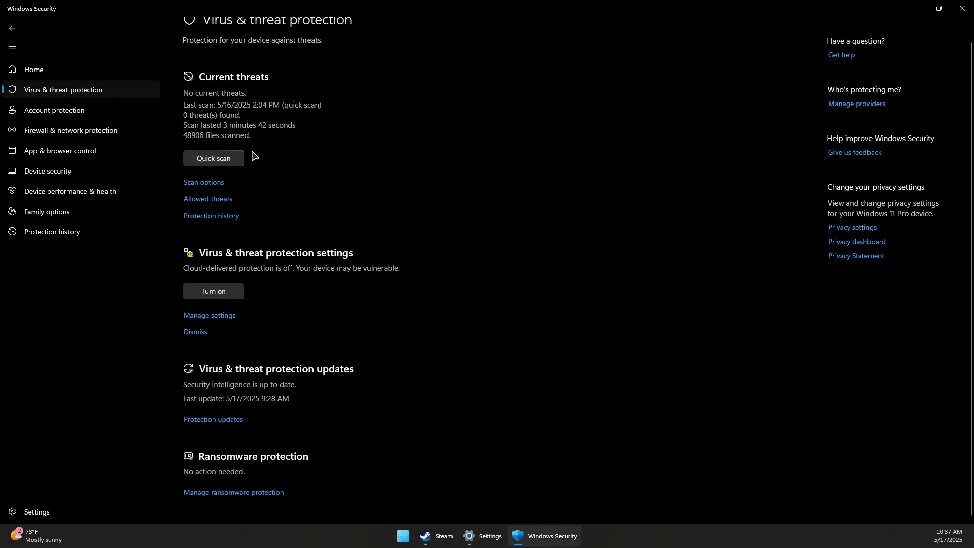
pyautogui.click(210, 316)
pyautogui.scroll(-6, 292, 236)
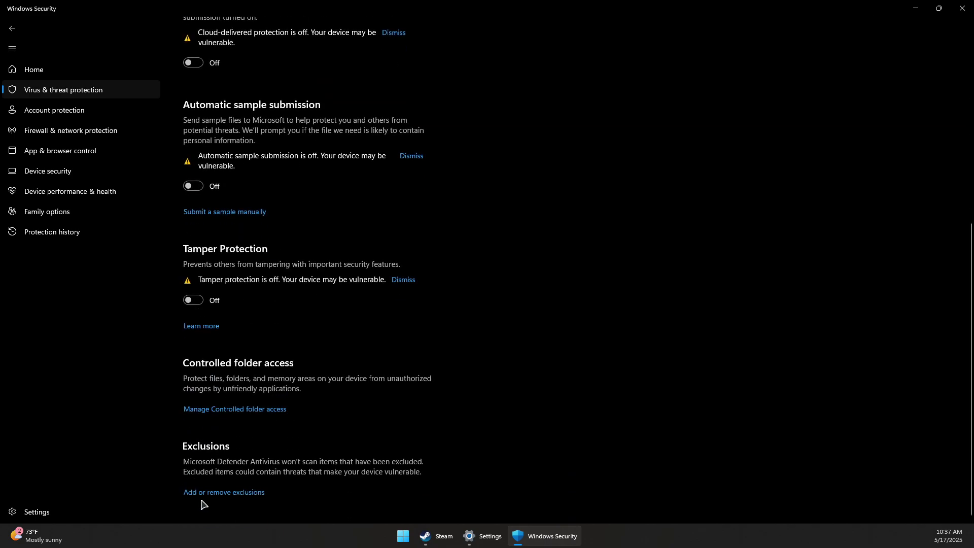
pyautogui.click(221, 493)
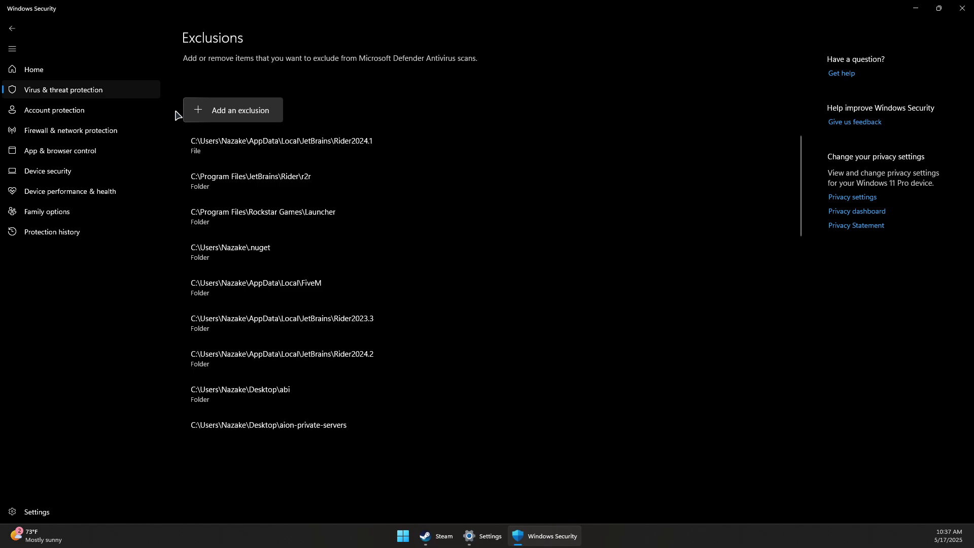
# Step: Add C:\Program Files (x86)\Steam as a Defender folder exclusion
pyautogui.click(242, 110)
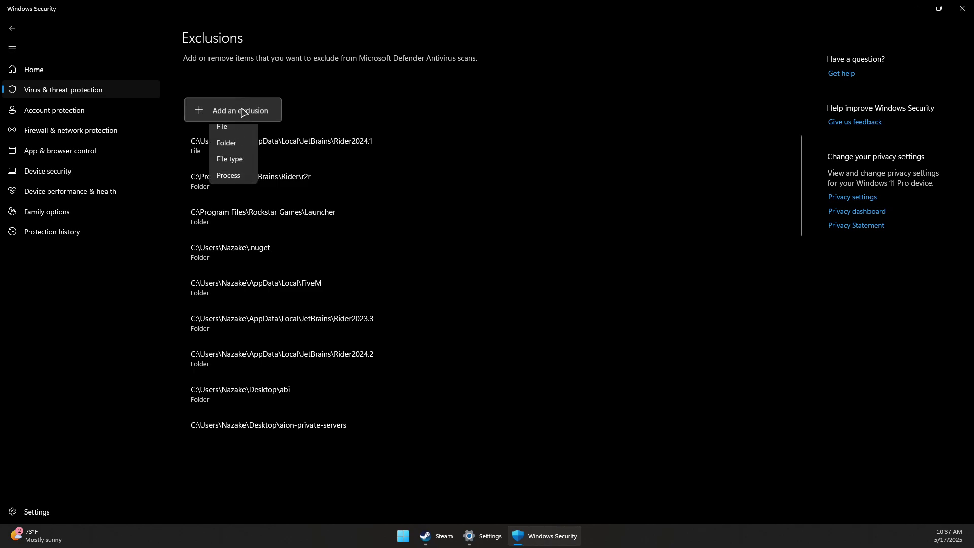
pyautogui.click(230, 151)
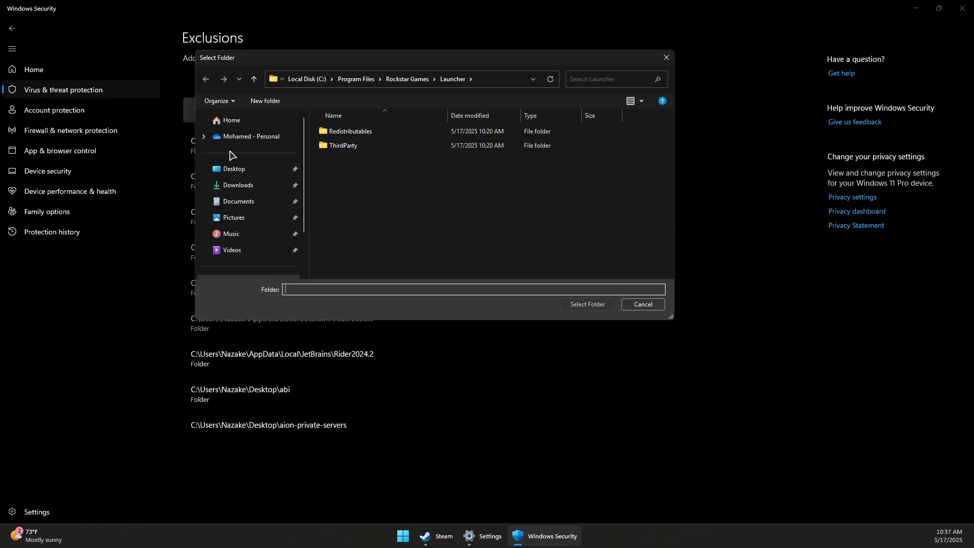
pyautogui.scroll(-2, 264, 193)
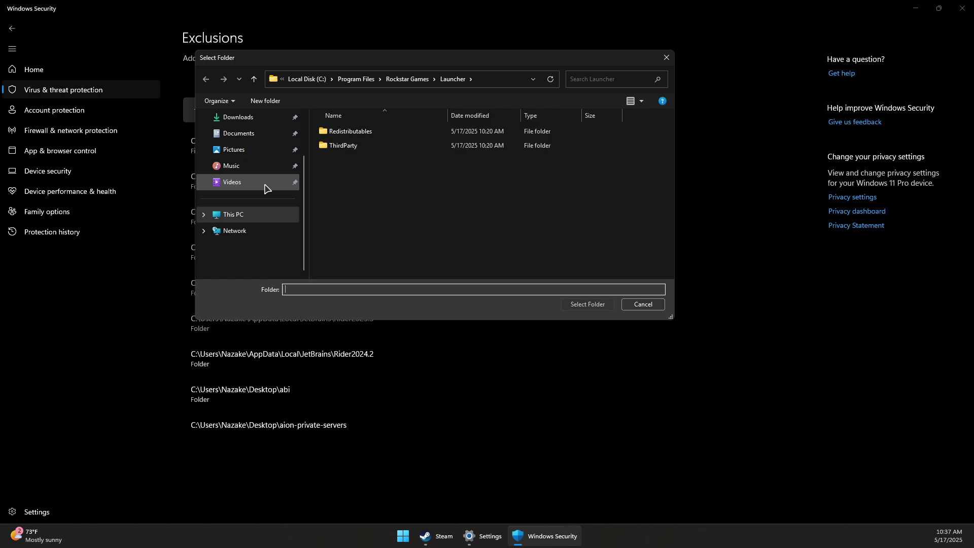
pyautogui.click(247, 220)
pyautogui.doubleClick(355, 136)
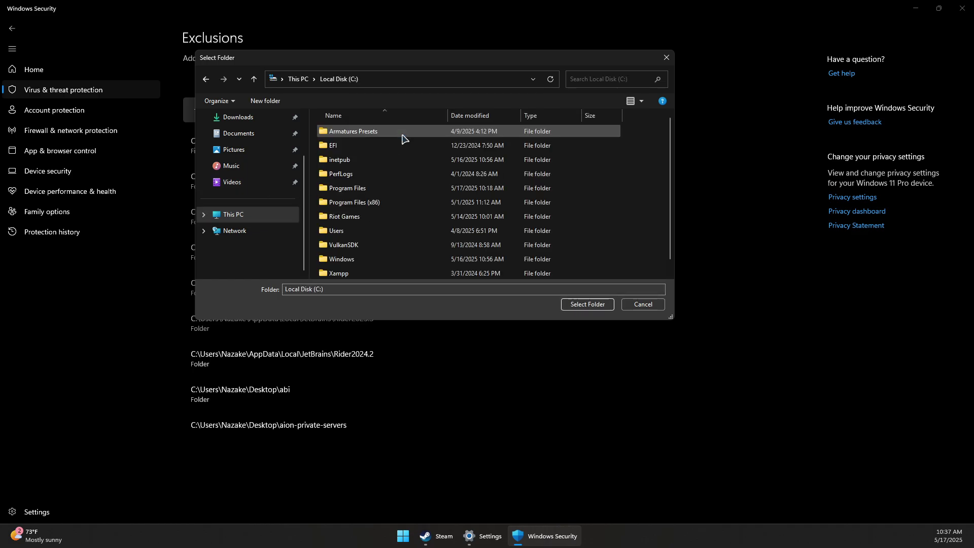
pyautogui.doubleClick(378, 204)
pyautogui.scroll(-5, 361, 203)
pyautogui.click(350, 147)
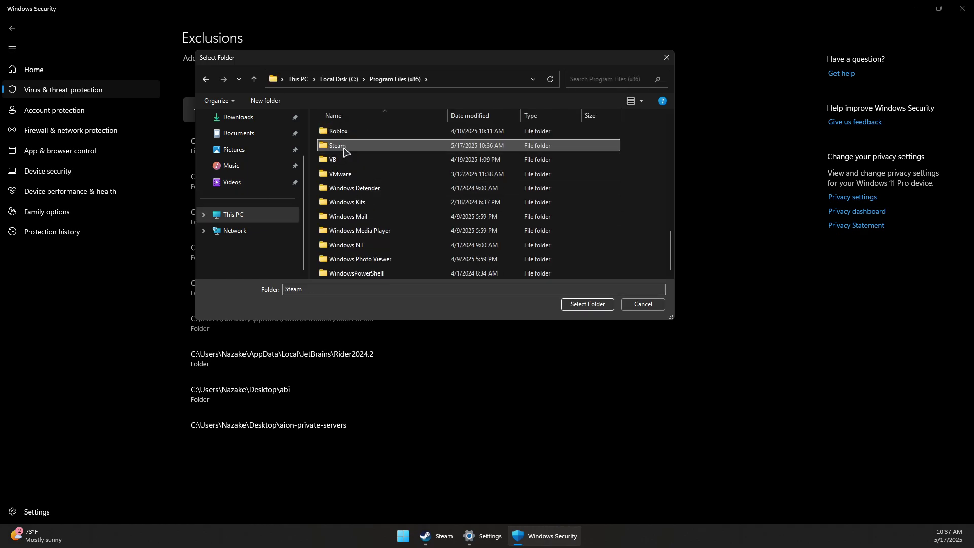
pyautogui.doubleClick(345, 148)
pyautogui.click(480, 80)
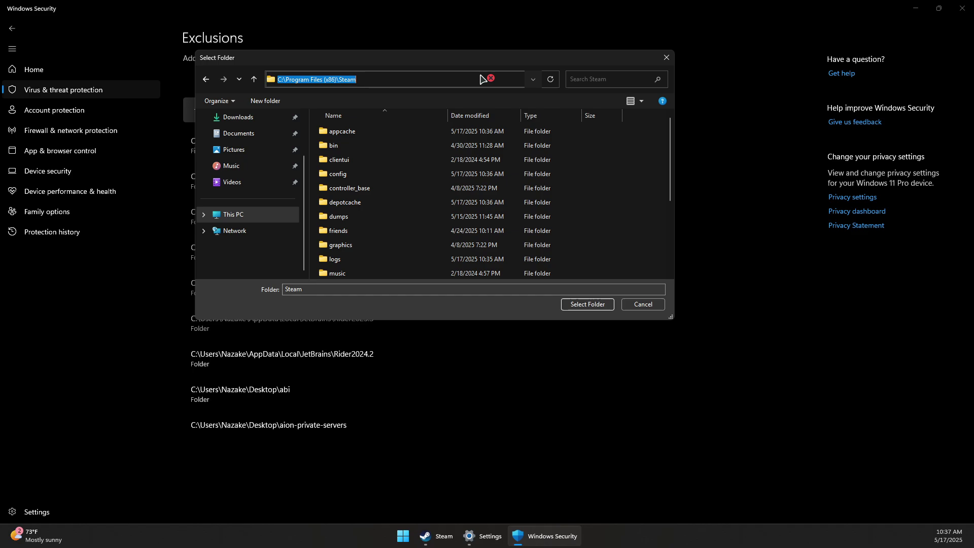
pyautogui.click(587, 304)
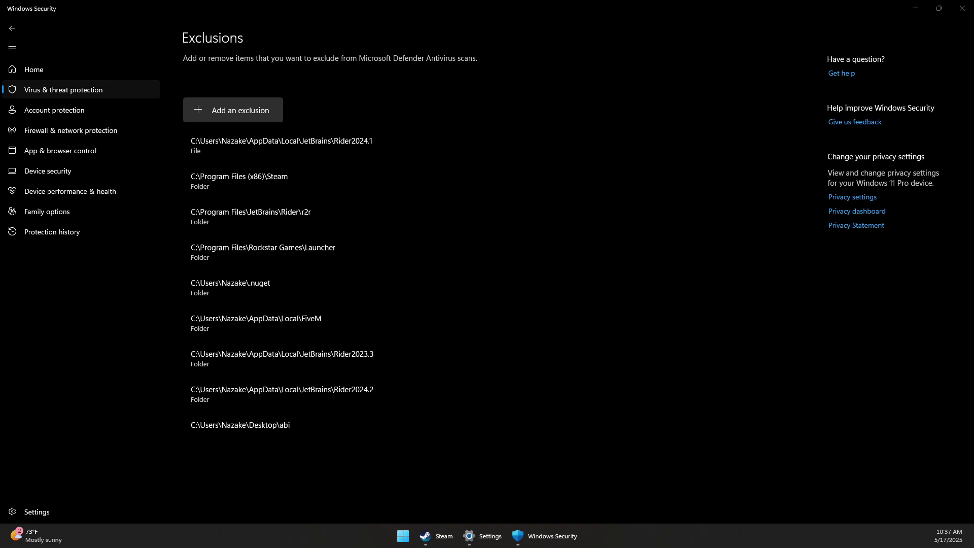
# Step: Close Windows Security and Settings, and place the Steam shortcut on the desktop
pyautogui.click(962, 8)
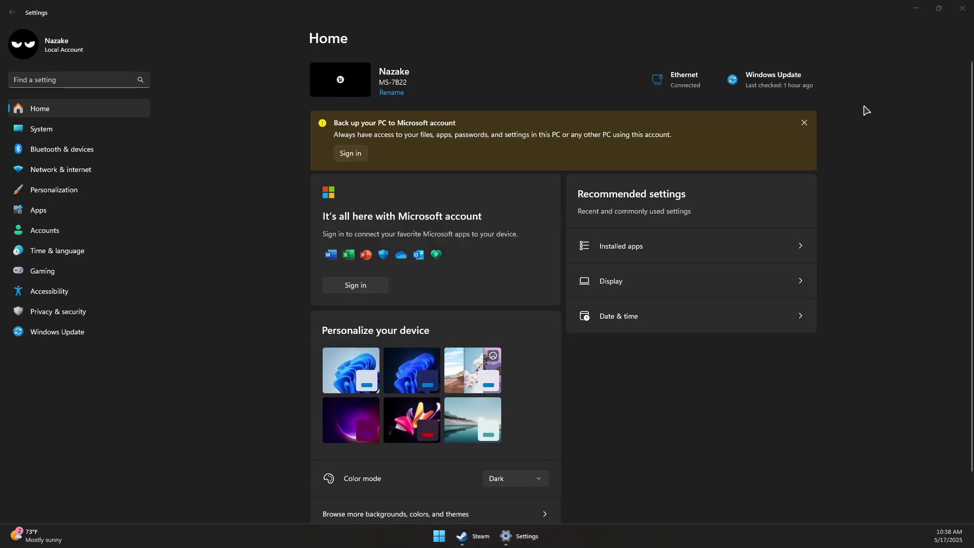
pyautogui.click(962, 9)
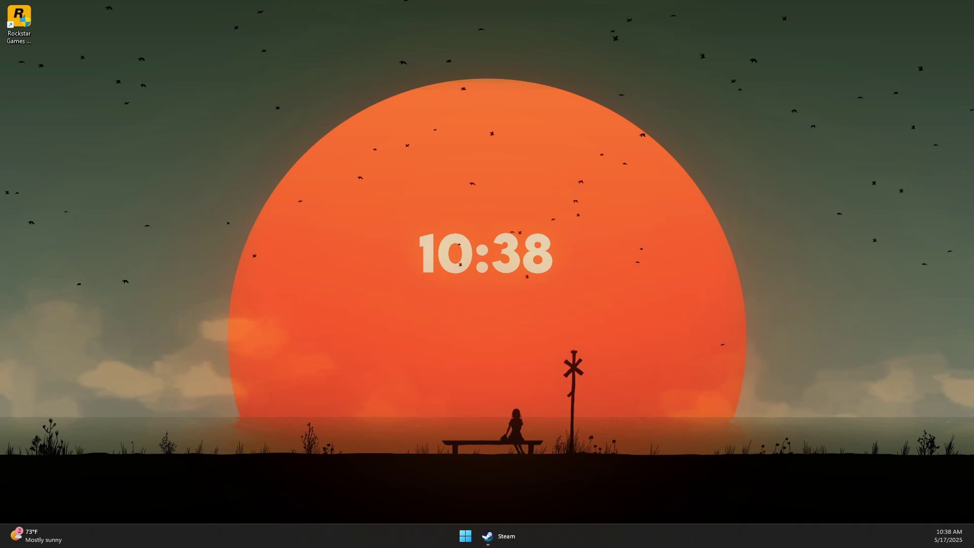
pyautogui.moveTo(1, 386); pyautogui.dragTo(134, 171)
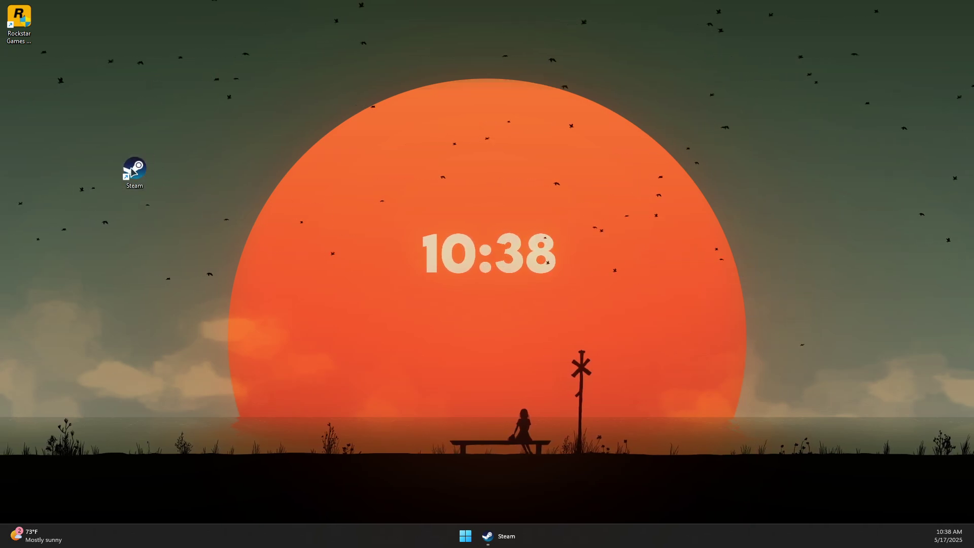
# Step: Set the Steam shortcut to run as administrator with fullscreen optimizations disabled
pyautogui.rightClick(132, 172)
pyautogui.click(178, 411)
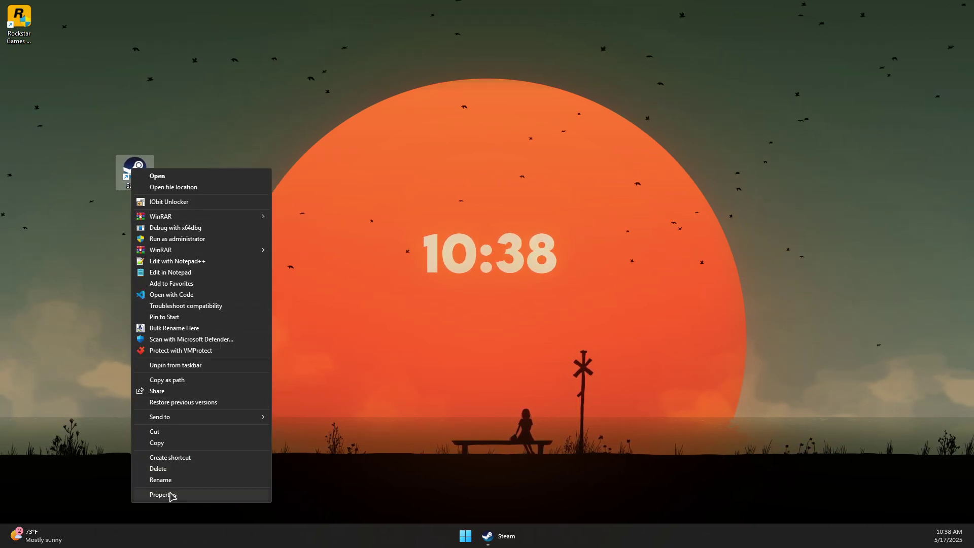
pyautogui.click(163, 494)
pyautogui.moveTo(241, 186); pyautogui.dragTo(334, 176)
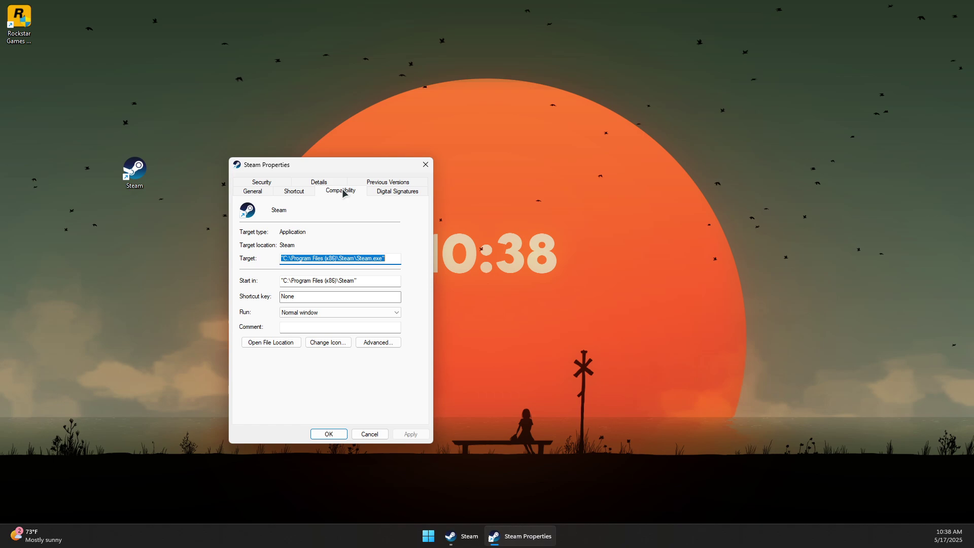
pyautogui.click(343, 192)
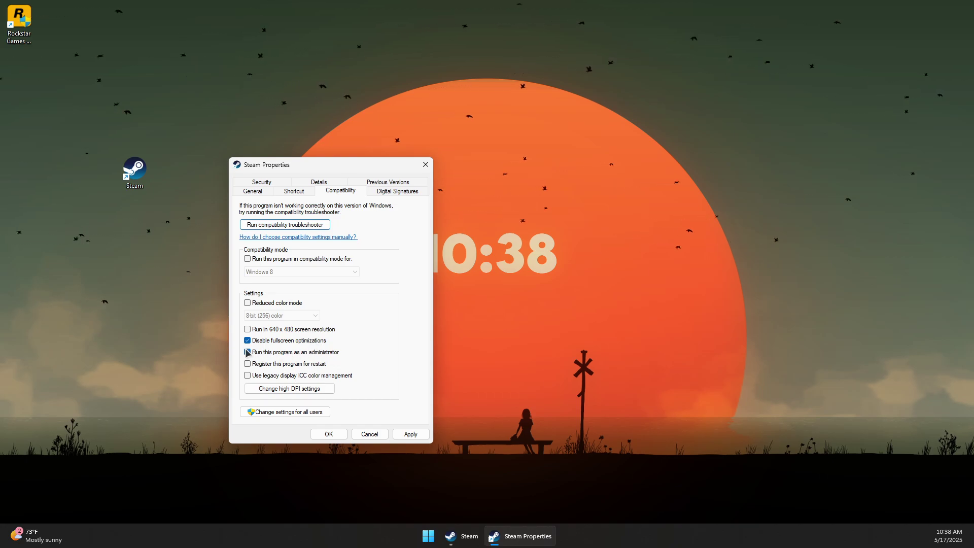
pyautogui.click(409, 434)
pyautogui.click(329, 434)
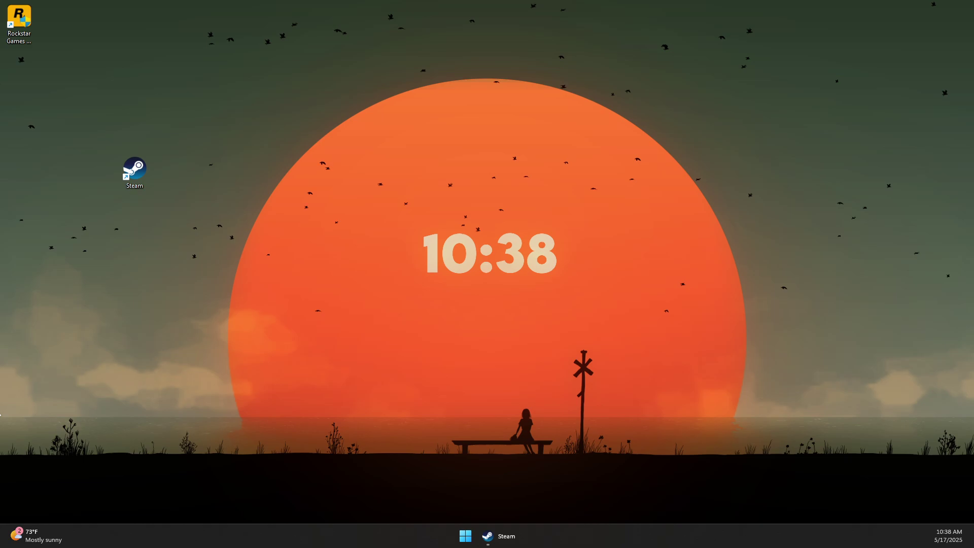
# Step: Restore Steam and run Repair Library on C:\Program Files (x86)\Steam in Storage settings
pyautogui.click(502, 543)
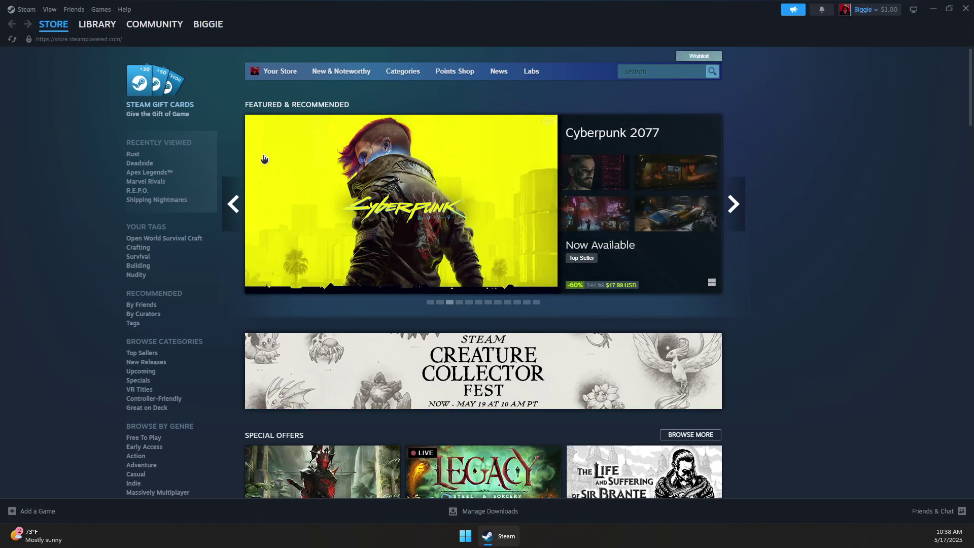
pyautogui.doubleClick(286, 4)
pyautogui.doubleClick(381, 28)
pyautogui.click(27, 10)
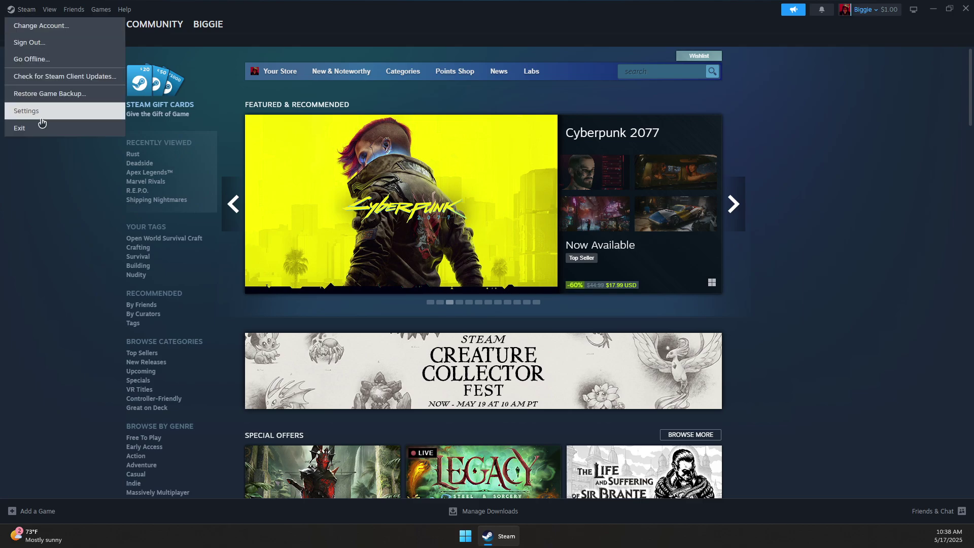
pyautogui.click(27, 111)
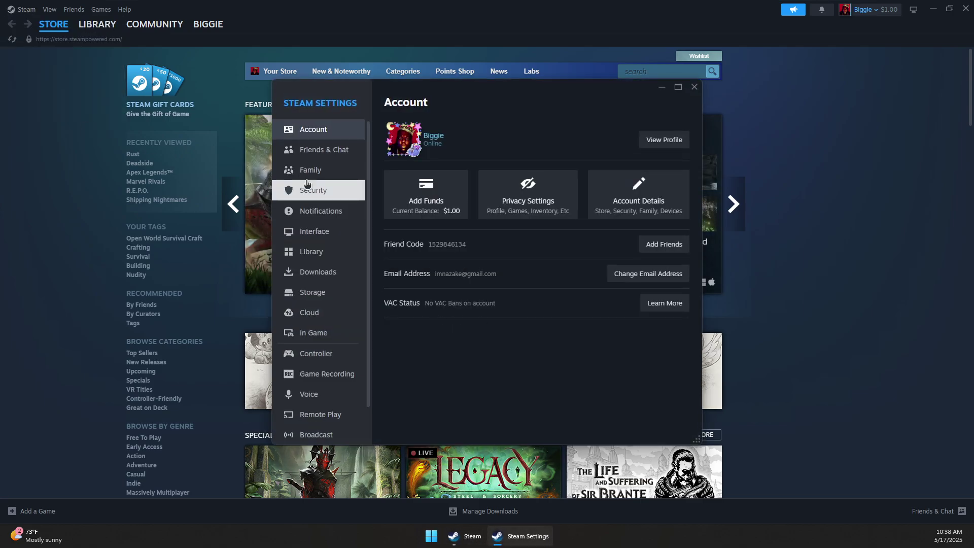
pyautogui.click(326, 294)
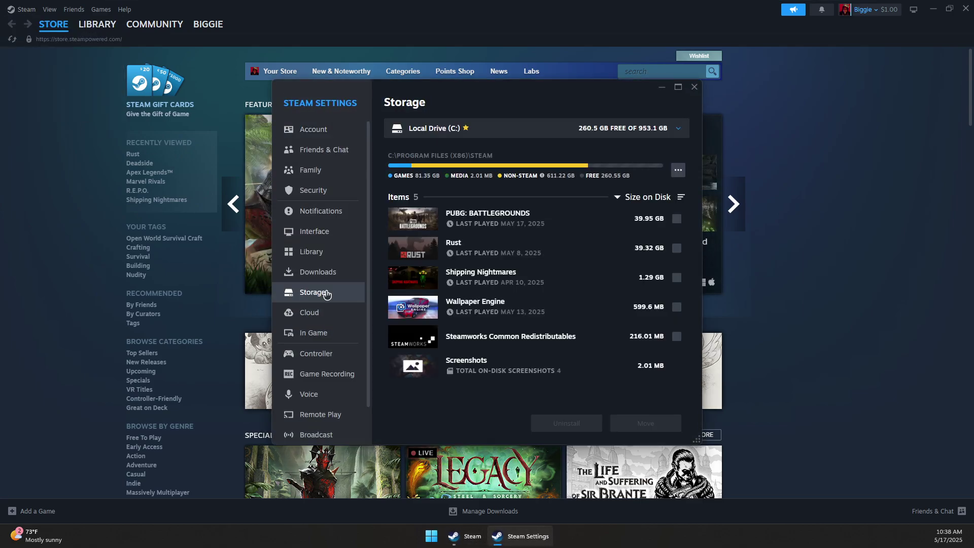
pyautogui.click(678, 174)
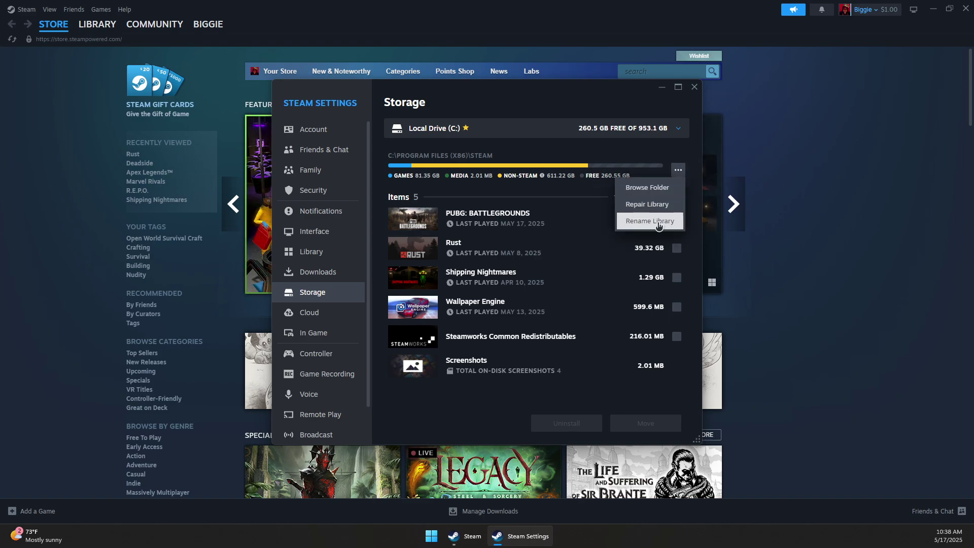
pyautogui.click(646, 204)
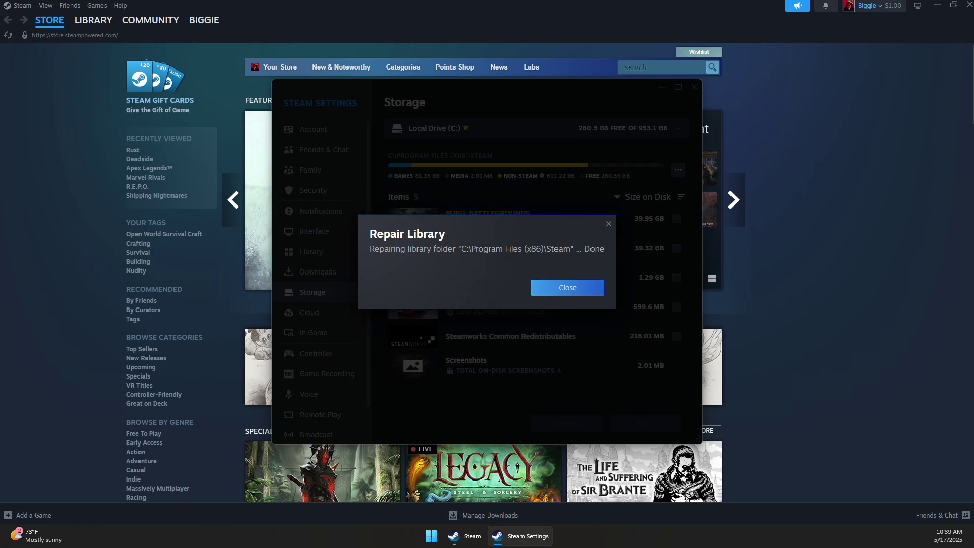
pyautogui.click(584, 297)
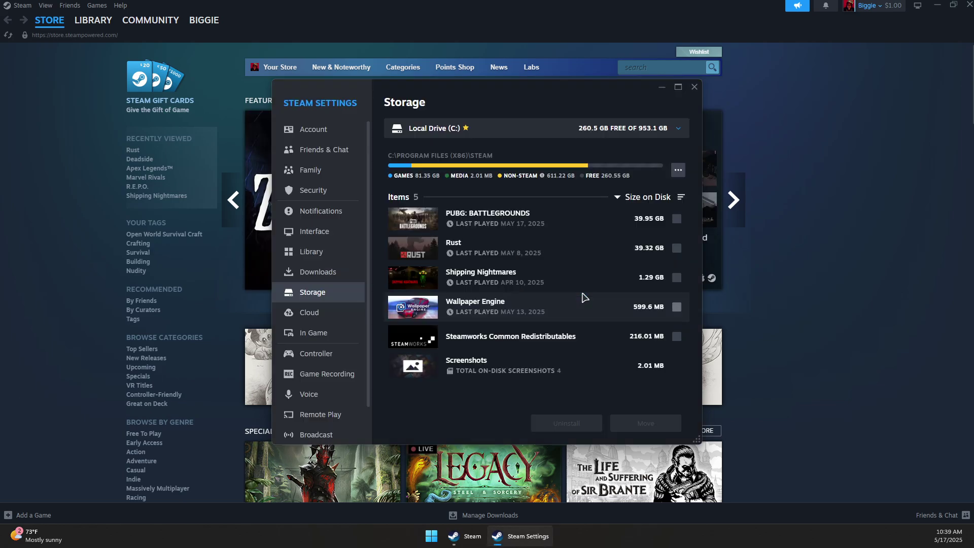
pyautogui.click(689, 92)
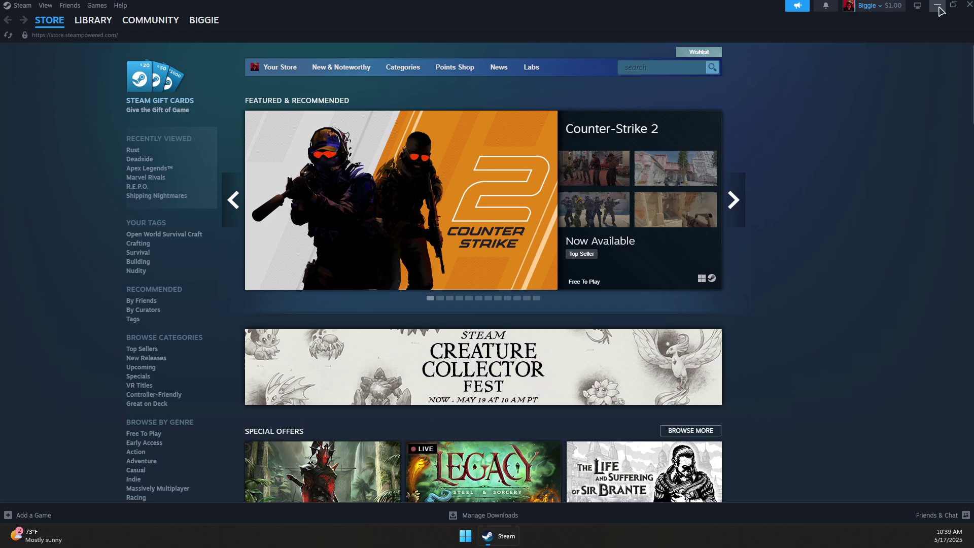
# Step: Show the desktop, move the Steam shortcut under Rockstar Games, and launch File Explorer
pyautogui.press('super+d')
pyautogui.moveTo(135, 170); pyautogui.dragTo(40, 78)
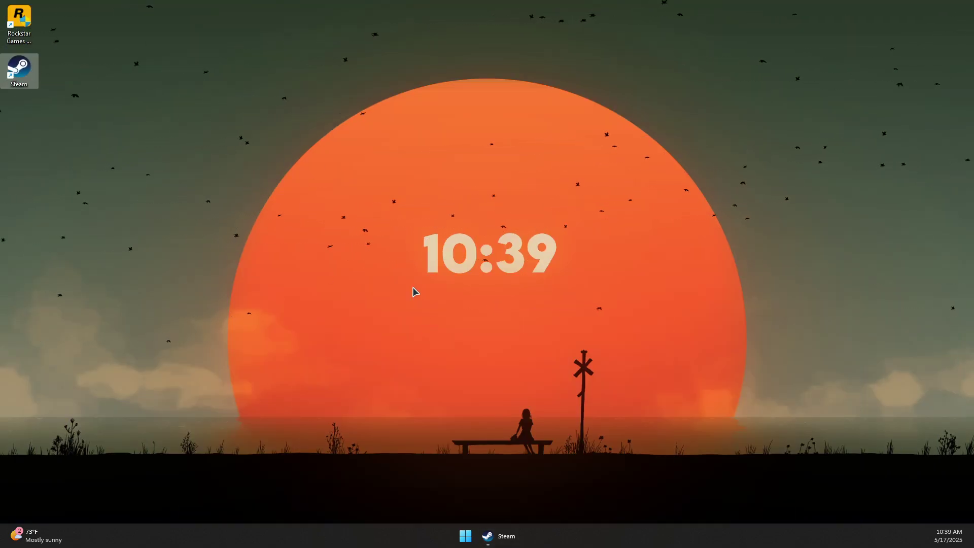
pyautogui.rightClick(465, 537)
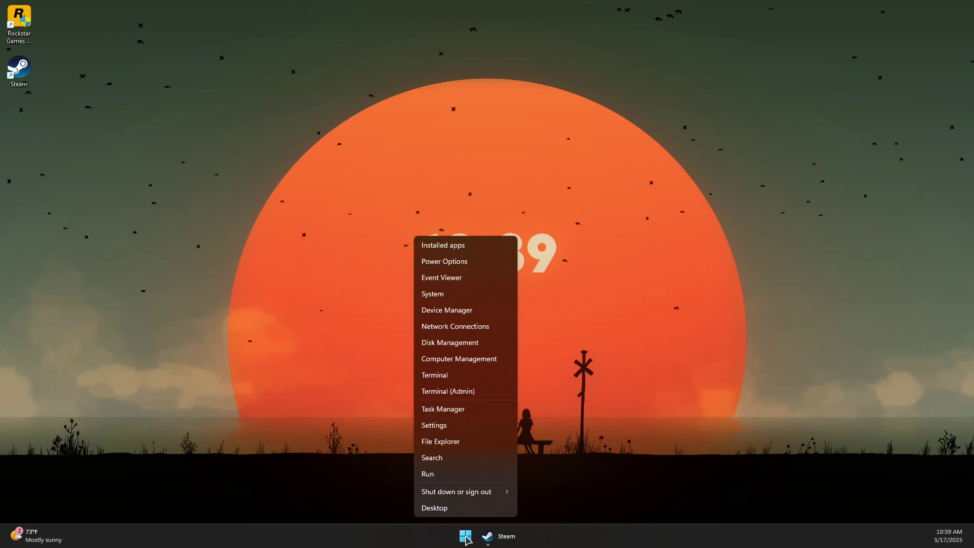
pyautogui.press('Escape')
pyautogui.click(466, 537)
pyautogui.click(509, 322)
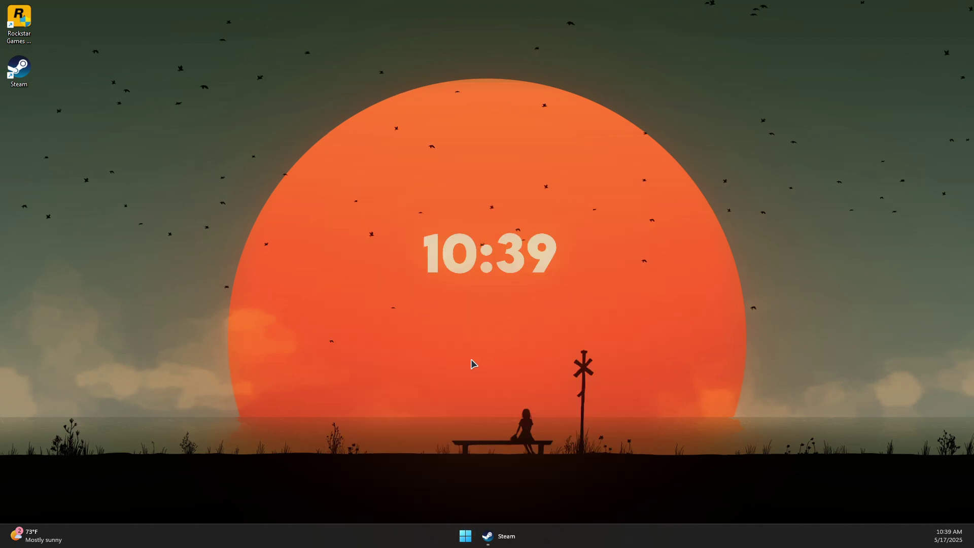
# Step: Go to C:\Program Files (x86) and open the Steam folder's Properties
pyautogui.doubleClick(357, 136)
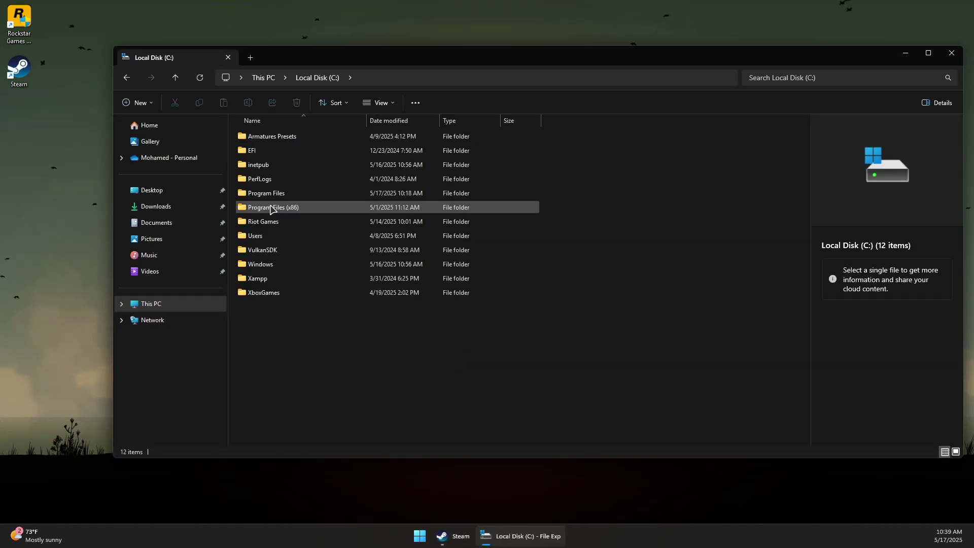
pyautogui.doubleClick(269, 208)
pyautogui.click(279, 238)
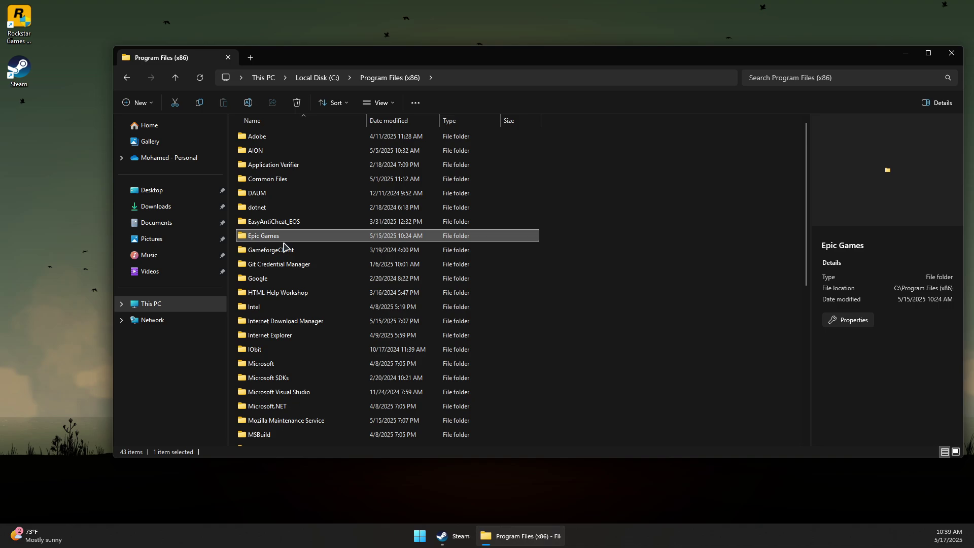
pyautogui.press('s')
pyautogui.rightClick(280, 312)
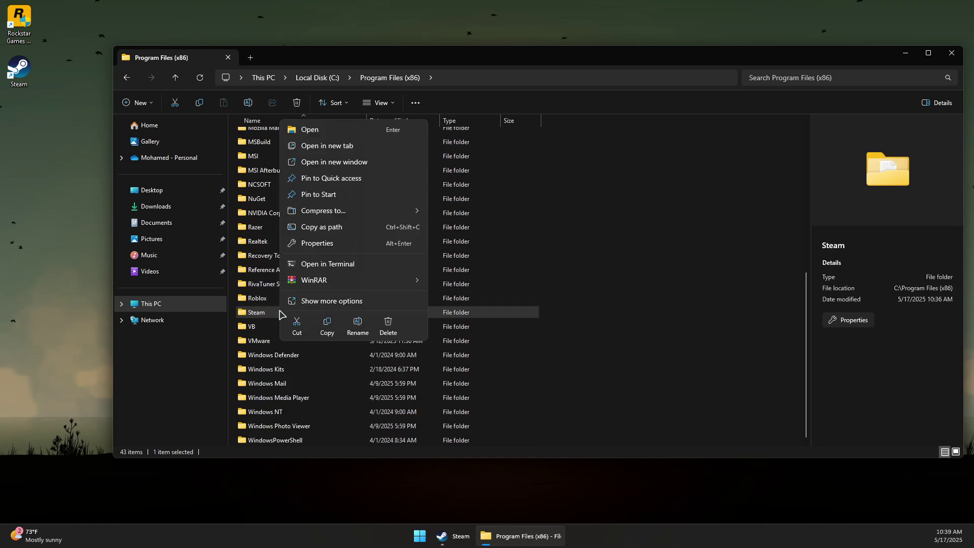
pyautogui.click(332, 303)
pyautogui.click(310, 515)
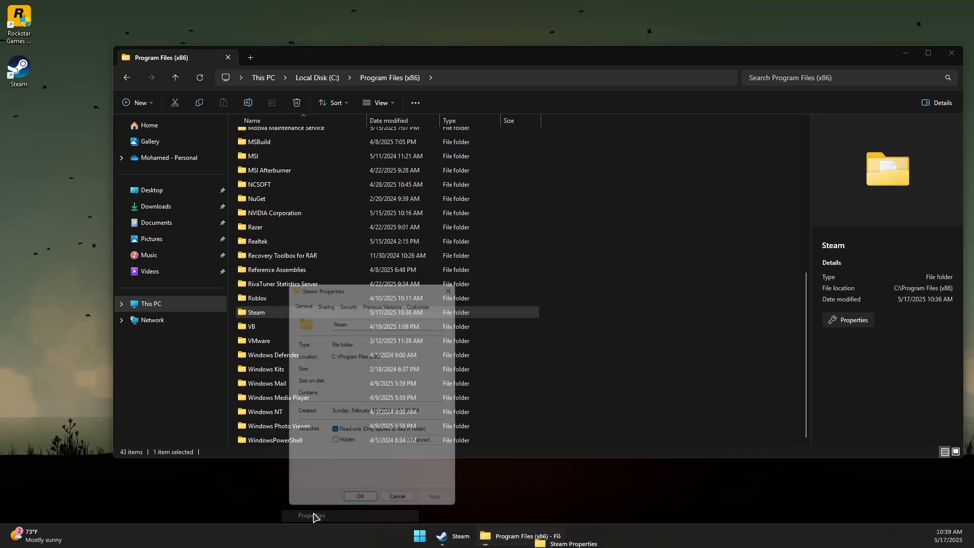
# Step: Untick Read-only on the Steam folder and turn off content indexing in Advanced Attributes
pyautogui.moveTo(358, 285); pyautogui.dragTo(291, 218)
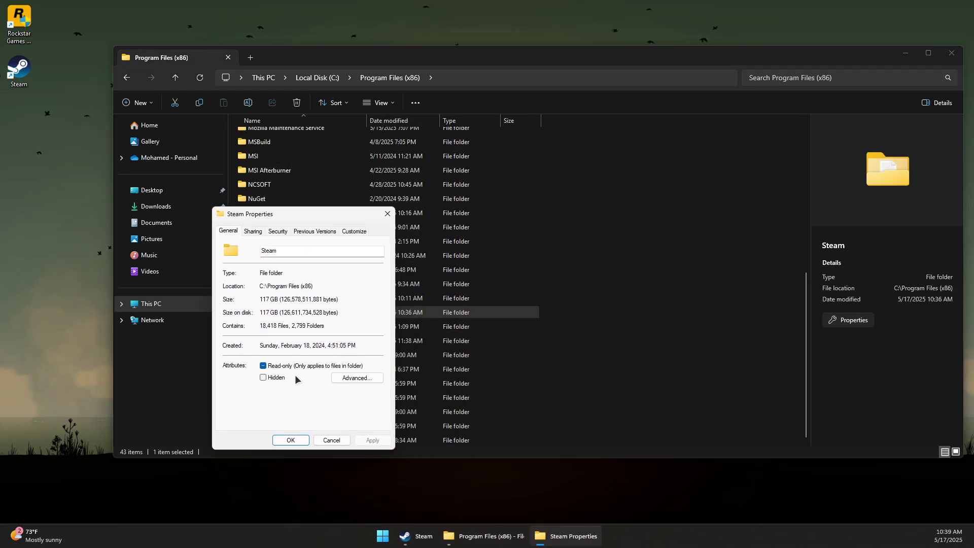
pyautogui.click(264, 366)
pyautogui.click(359, 378)
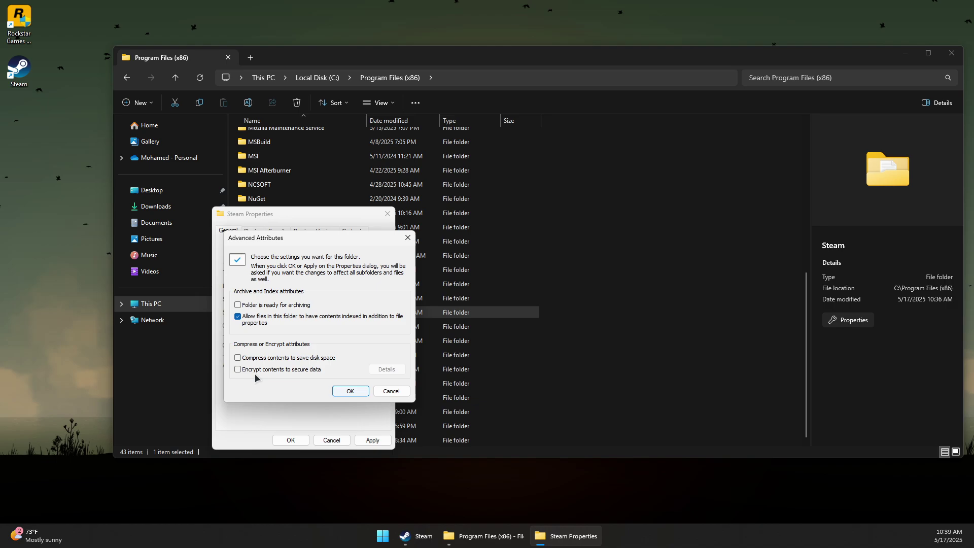
pyautogui.click(238, 316)
pyautogui.click(349, 391)
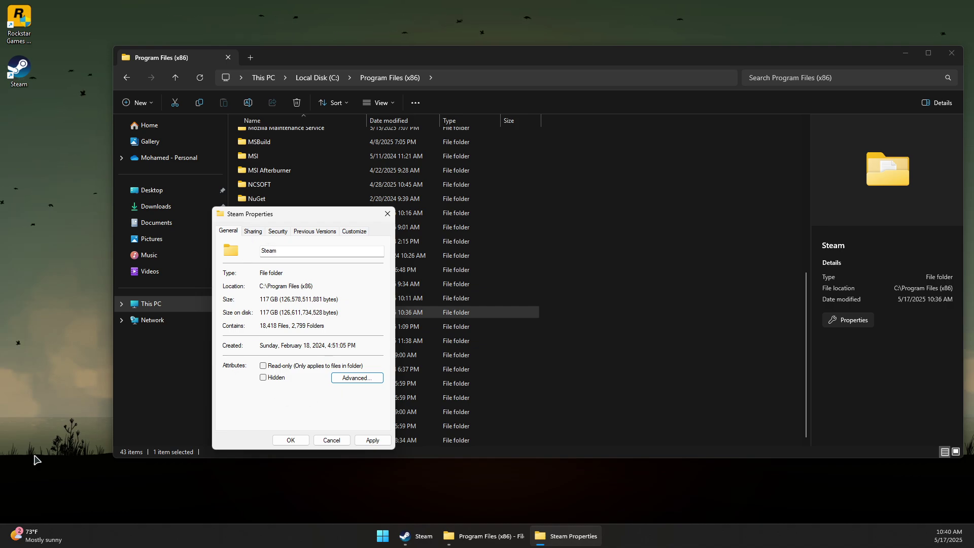
# Step: Review the Steam folder's sharing settings, leaving it Not Shared and Advanced Sharing unchanged
pyautogui.click(251, 233)
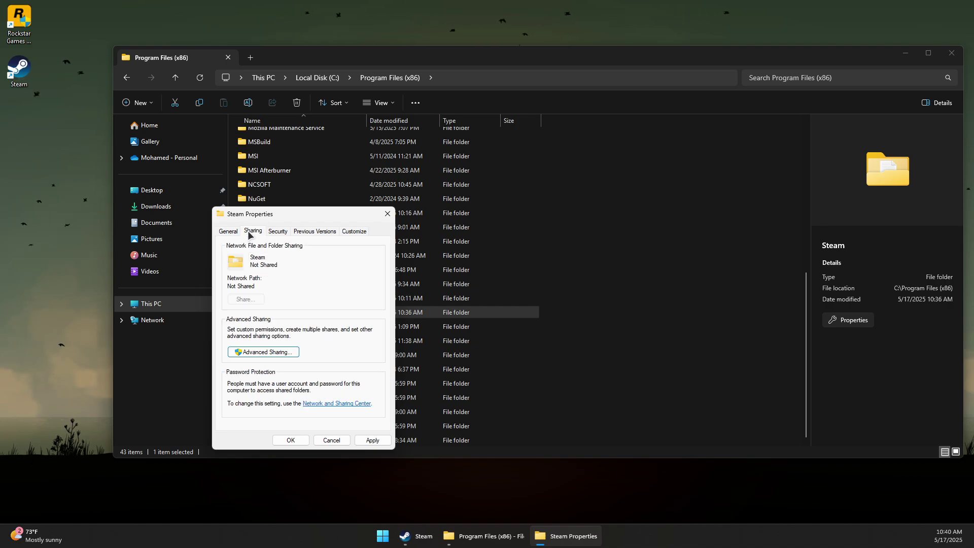
pyautogui.click(260, 351)
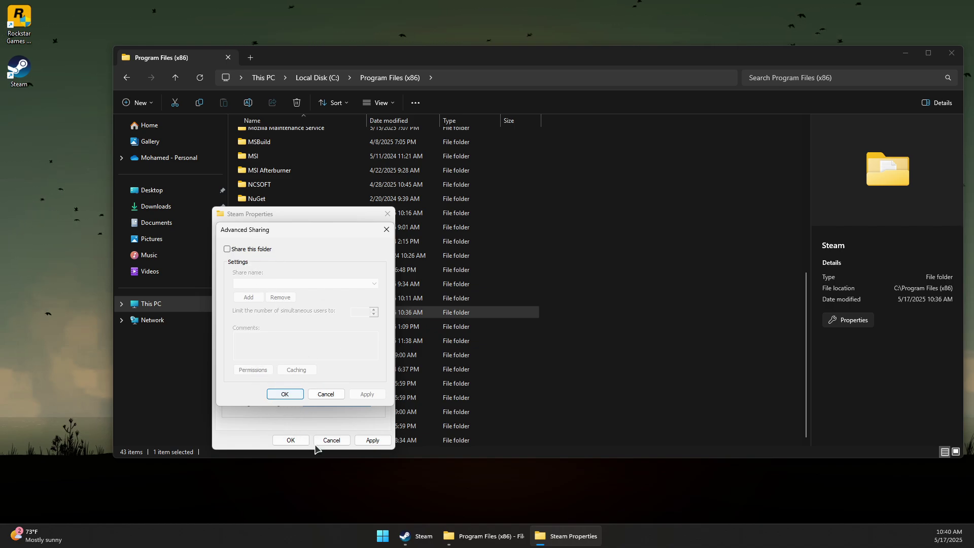
pyautogui.click(325, 394)
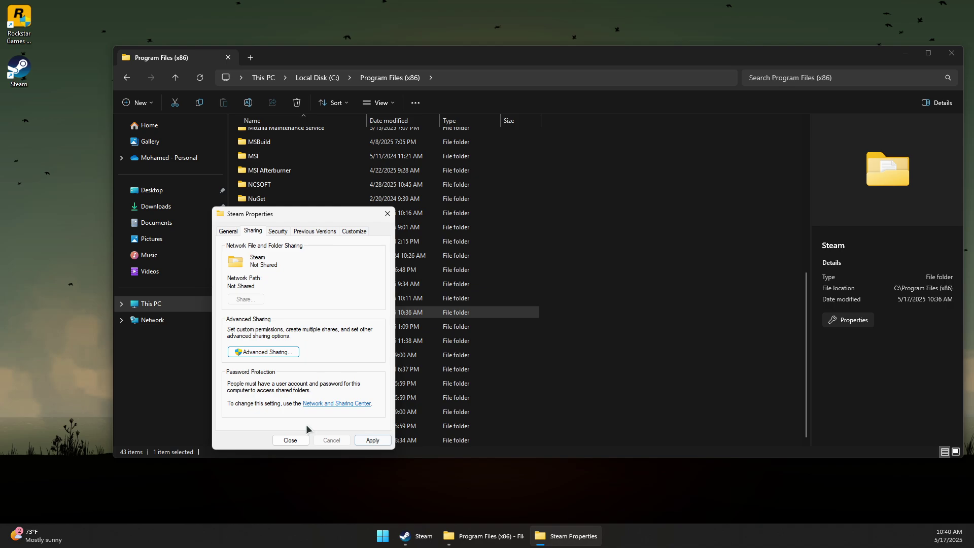
# Step: In Steam's advanced security settings, confirm the Users entry keeps Full control
pyautogui.click(276, 232)
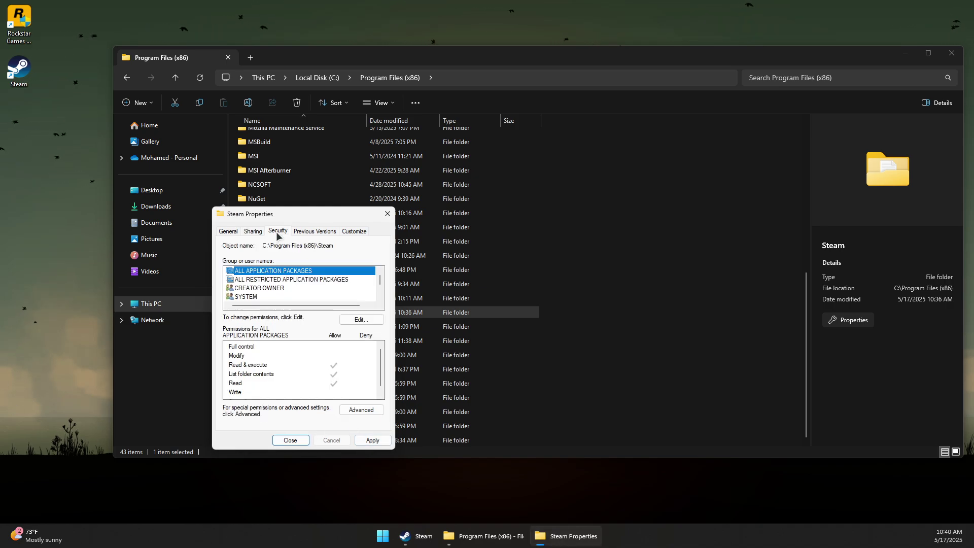
pyautogui.click(362, 410)
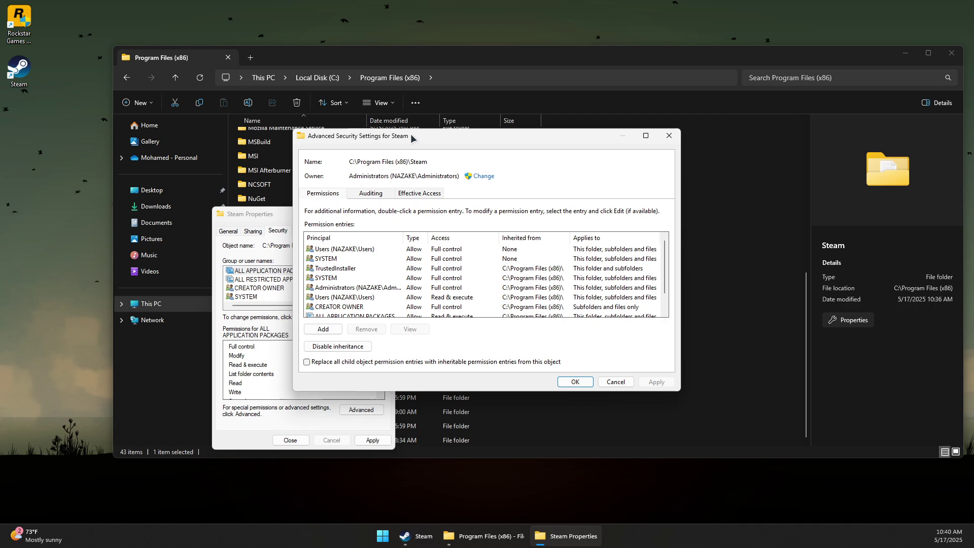
pyautogui.moveTo(406, 136); pyautogui.dragTo(367, 137)
pyautogui.click(325, 250)
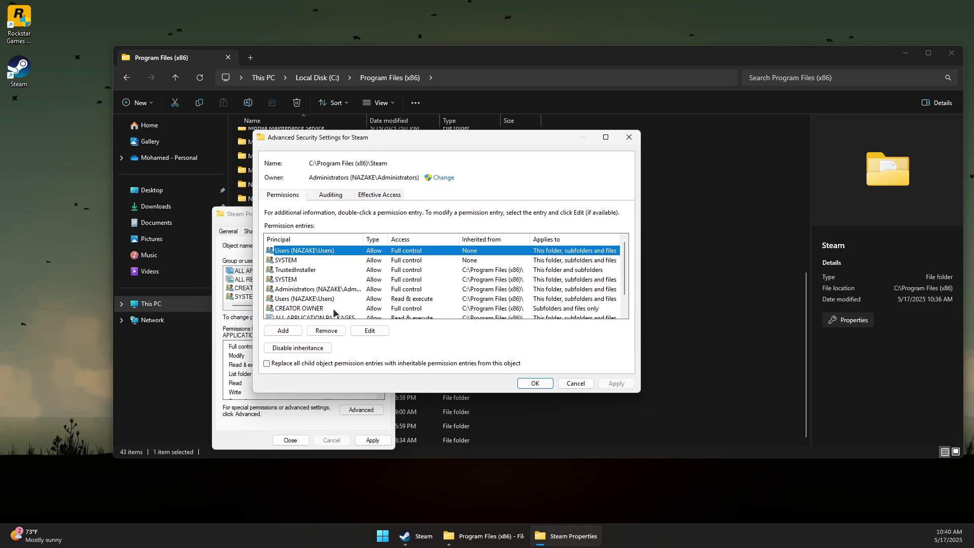
pyautogui.scroll(-1, 387, 272)
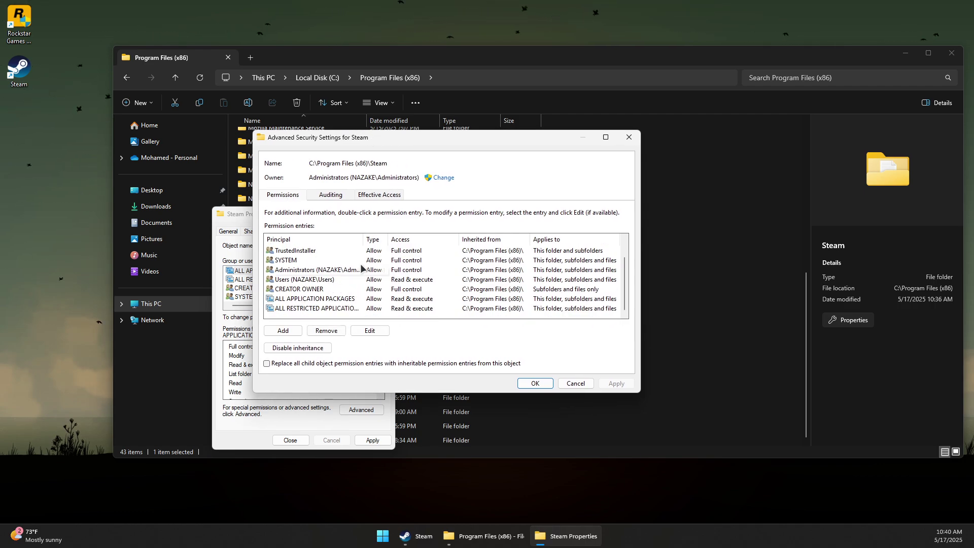
pyautogui.scroll(1, 355, 268)
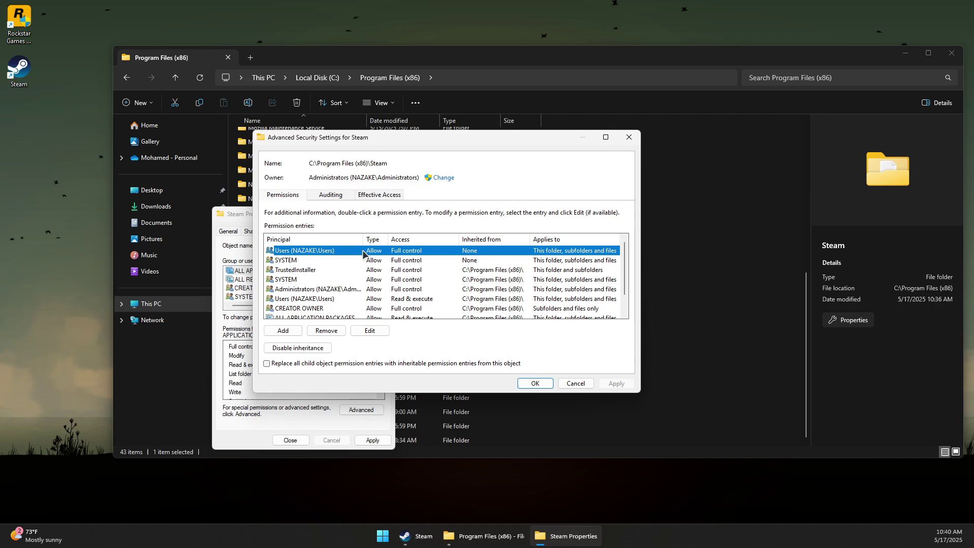
pyautogui.doubleClick(349, 250)
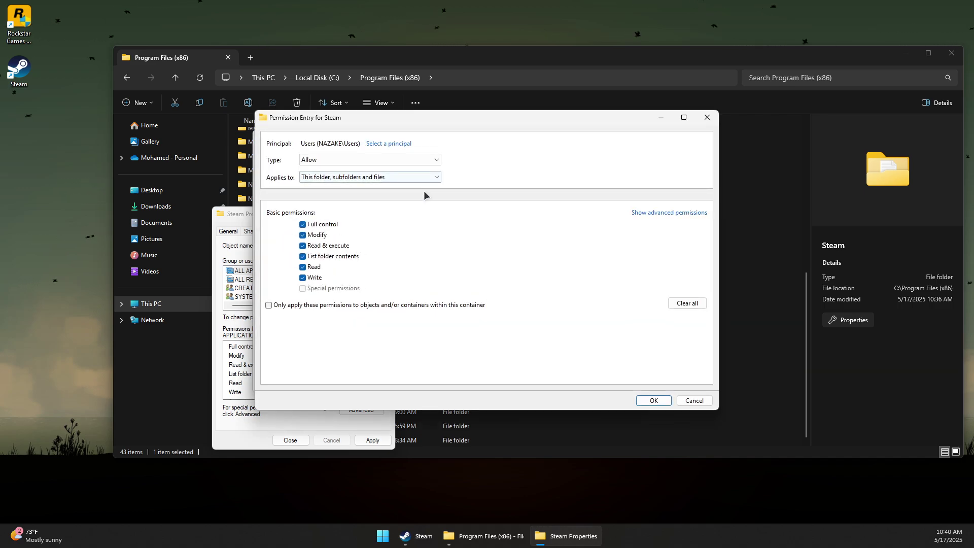
pyautogui.moveTo(304, 144); pyautogui.dragTo(361, 145)
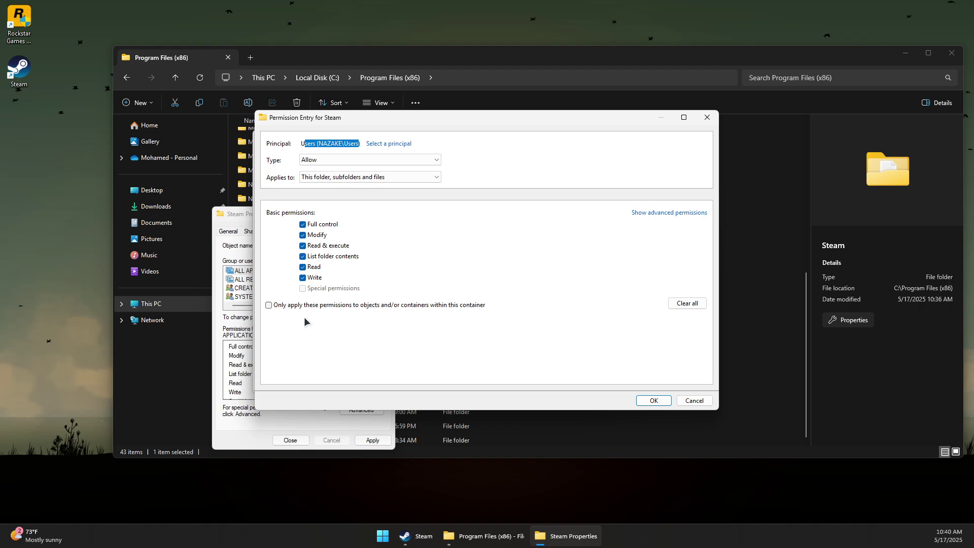
pyautogui.click(655, 402)
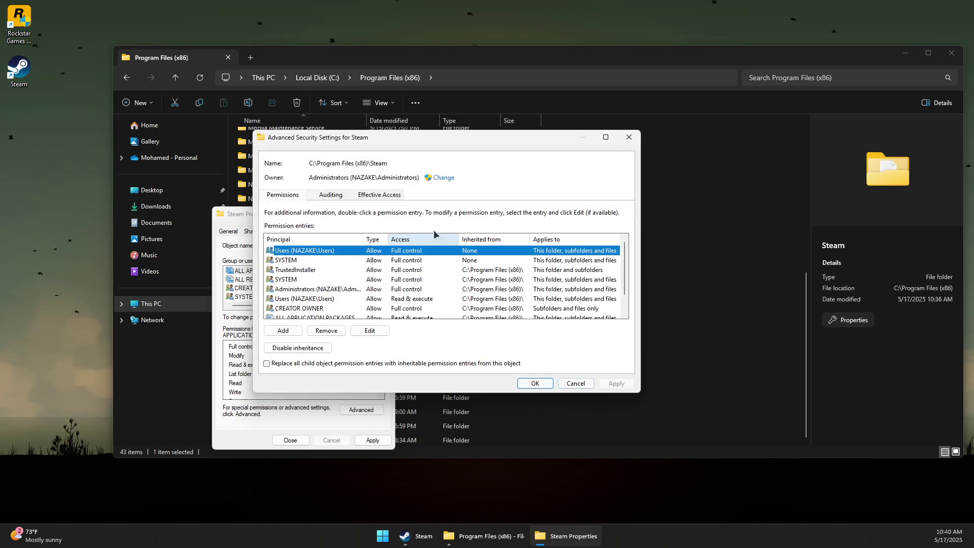
# Step: Accept security settings, apply the folder changes twice, cancelling the attribute confirmation each time, then close Properties
pyautogui.click(535, 383)
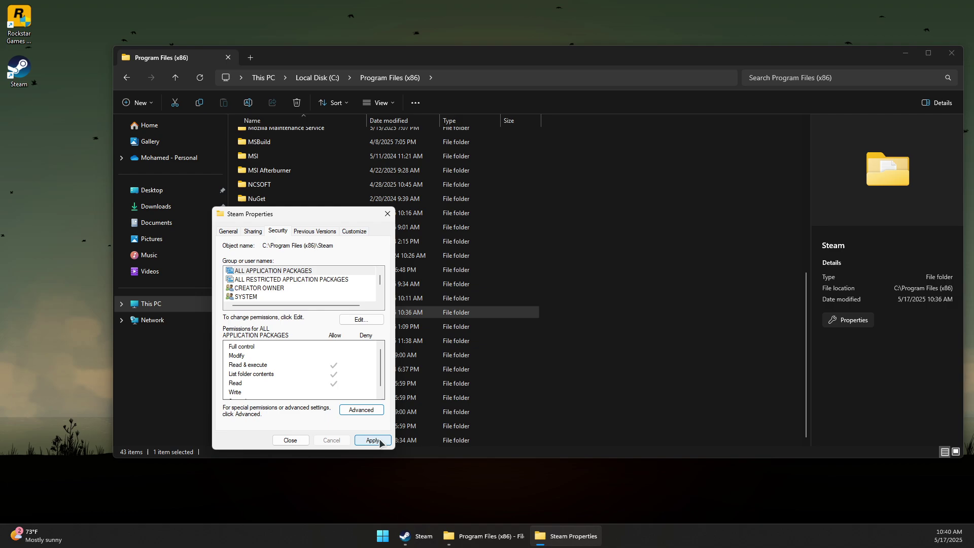
pyautogui.click(373, 440)
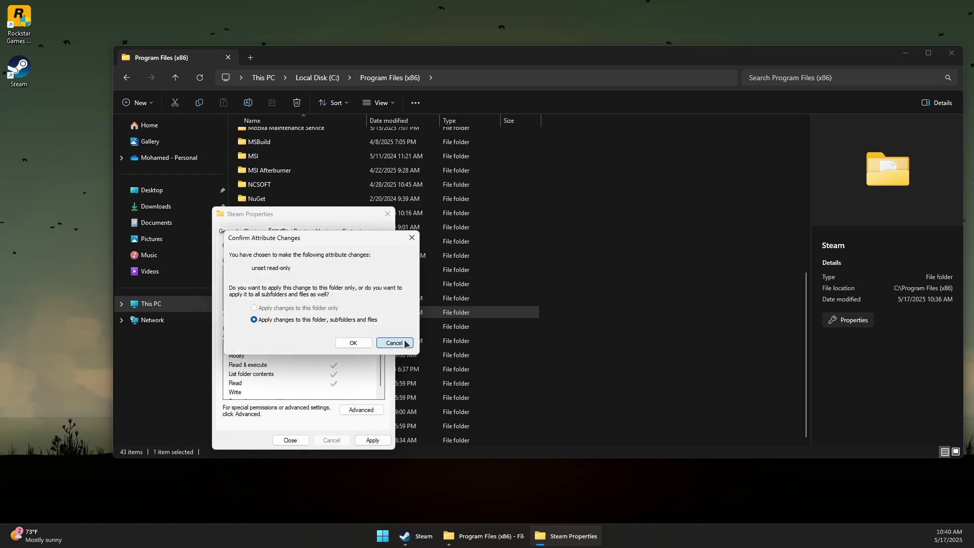
pyautogui.click(394, 343)
pyautogui.click(372, 440)
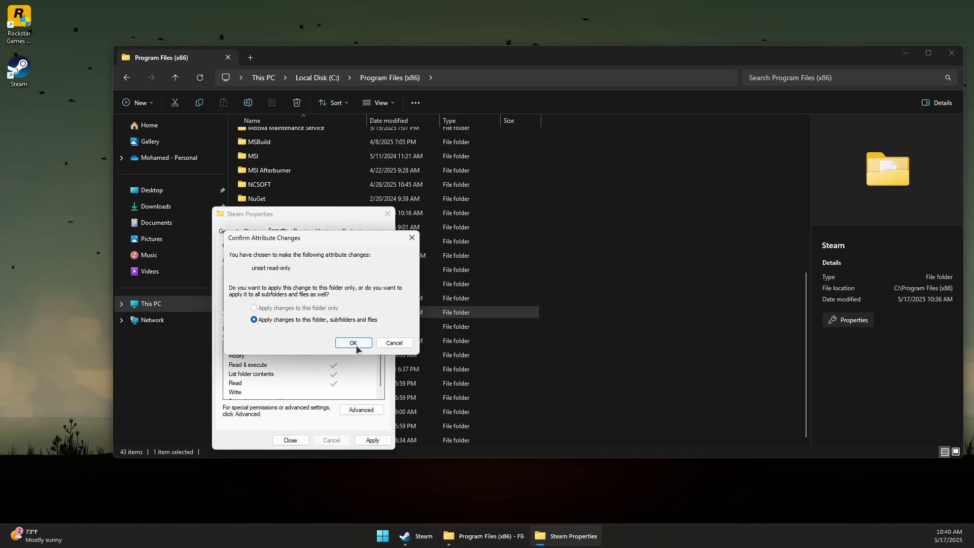
pyautogui.click(394, 343)
pyautogui.click(387, 213)
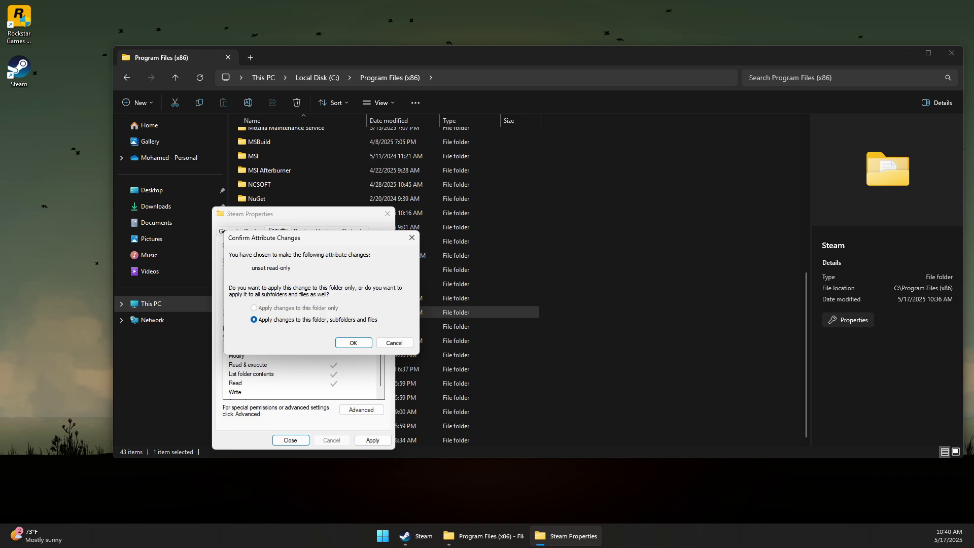